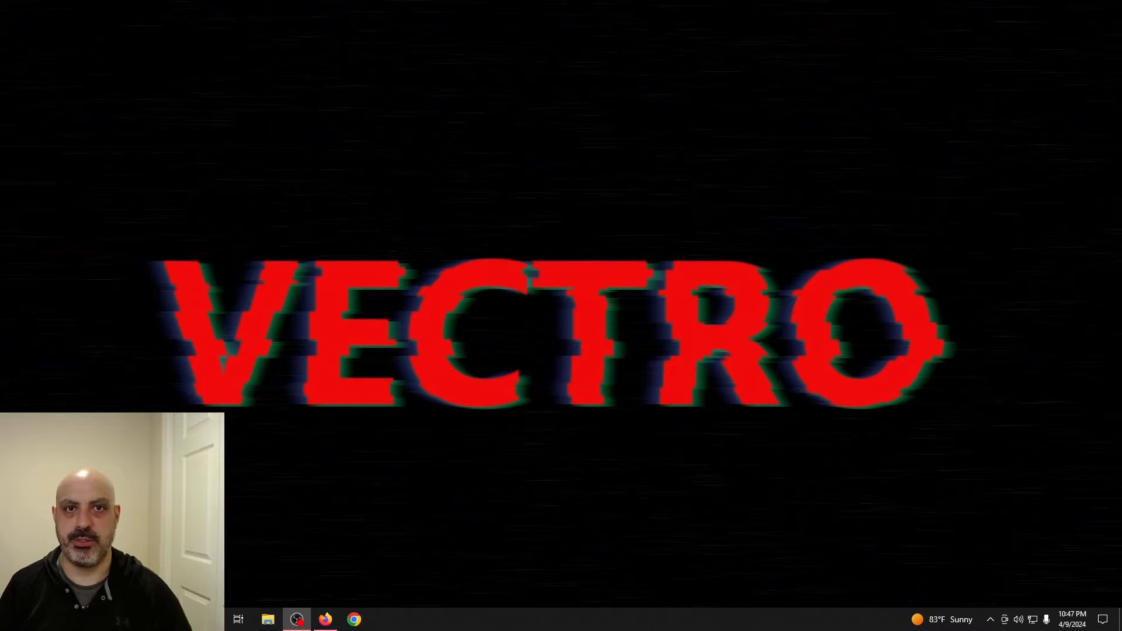
# - Switch to the Firefox window showing the Ollama homepage at ollama.com
pyautogui.hotkey('alt', 'Tab')
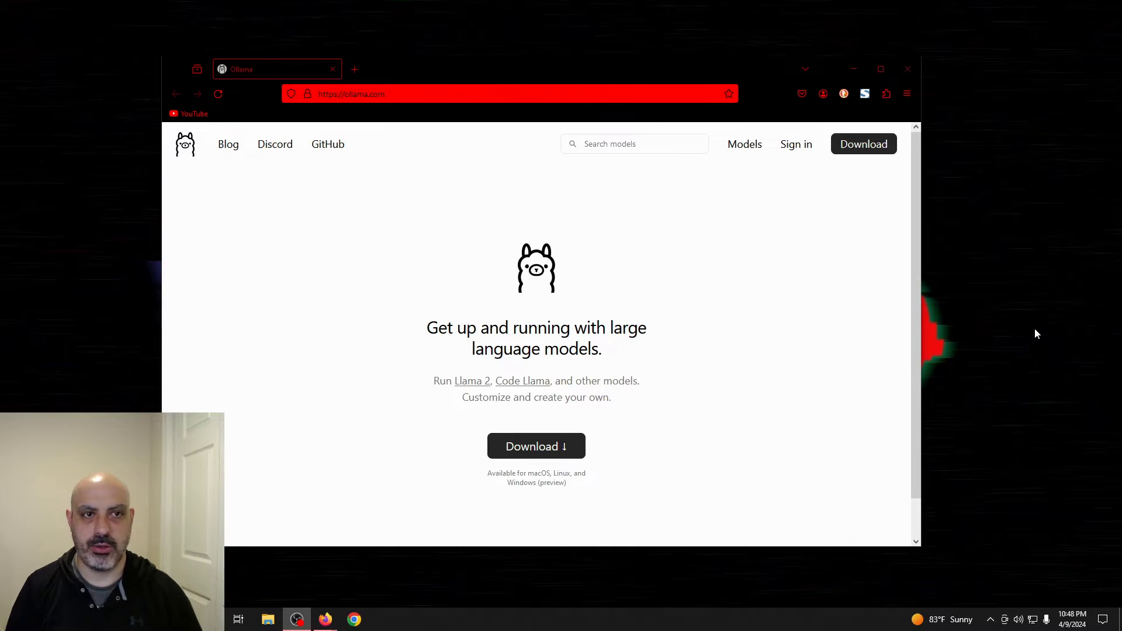
# - Download the Ollama installer for Windows from ollama.com
pyautogui.click(560, 446)
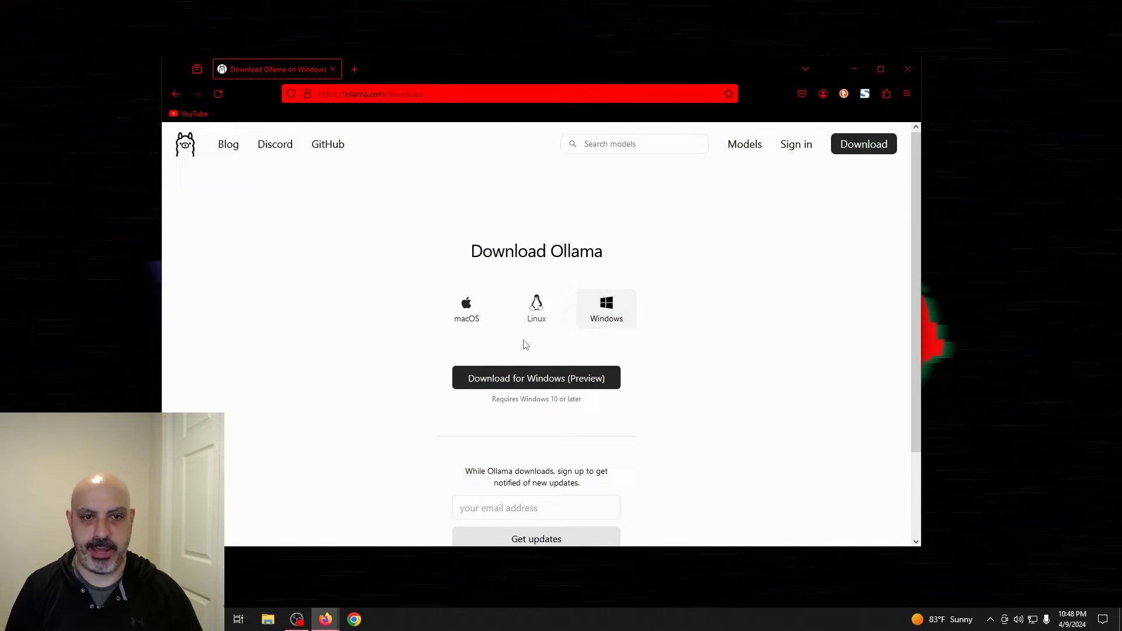
pyautogui.click(530, 386)
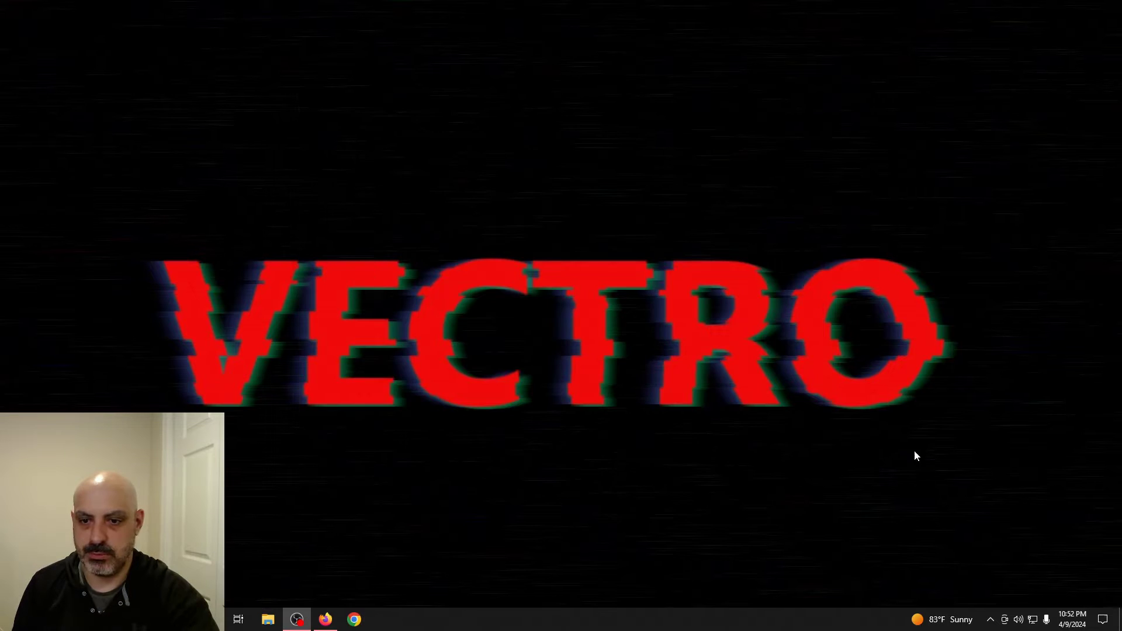
# - Check the system tray for Ollama, then launch Windows PowerShell from search
pyautogui.click(991, 620)
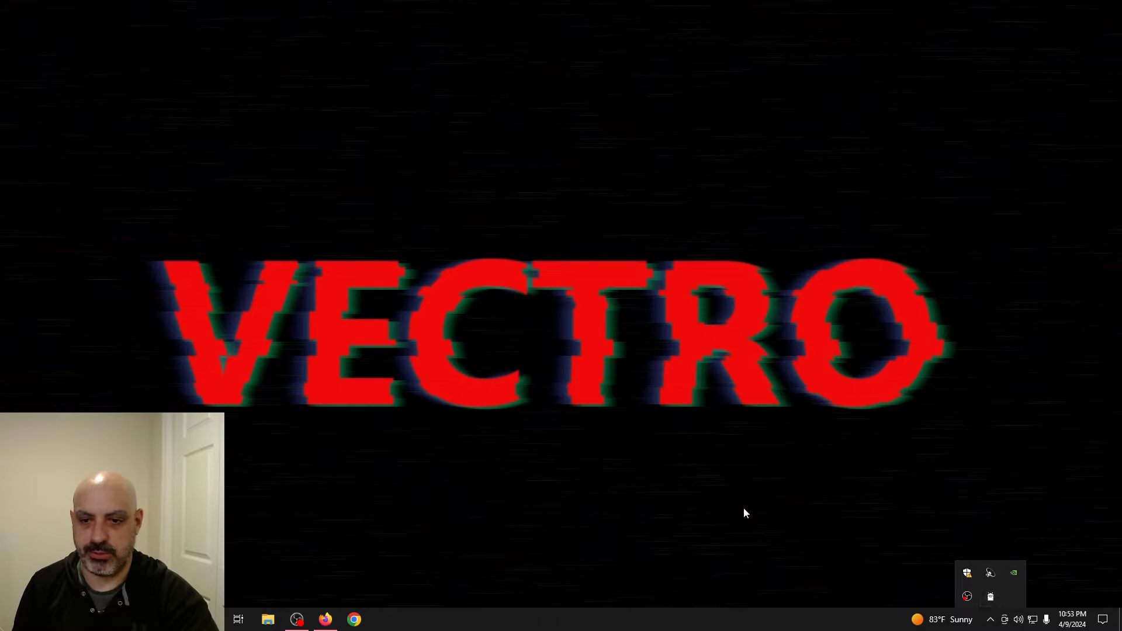
pyautogui.click(776, 513)
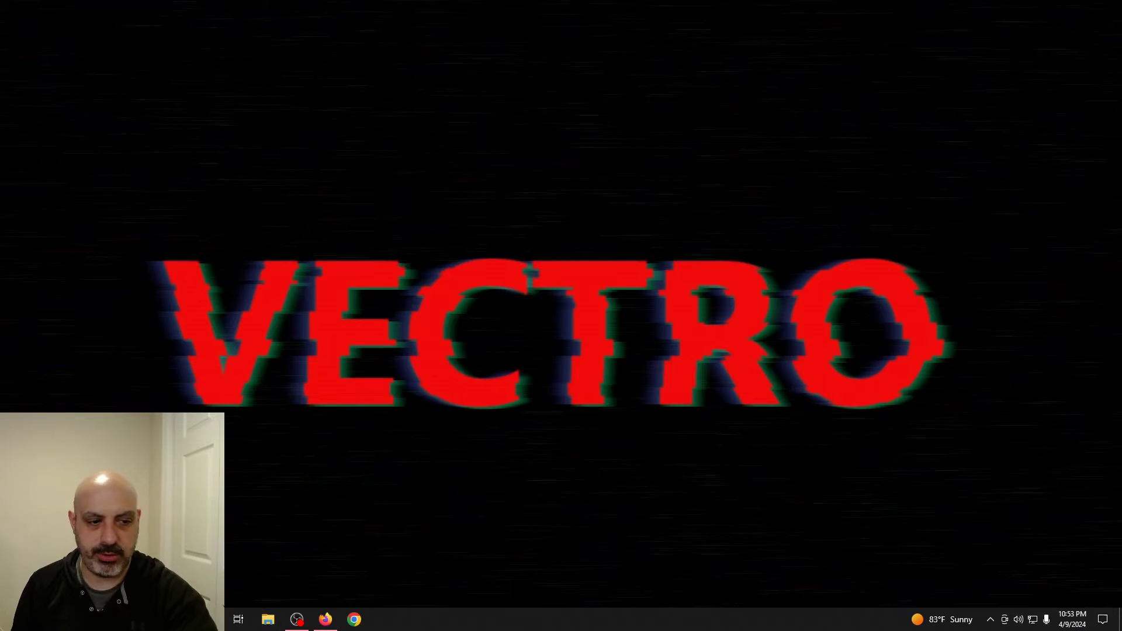
pyautogui.press('super+s')
pyautogui.write('powershell')
pyautogui.press('Return')
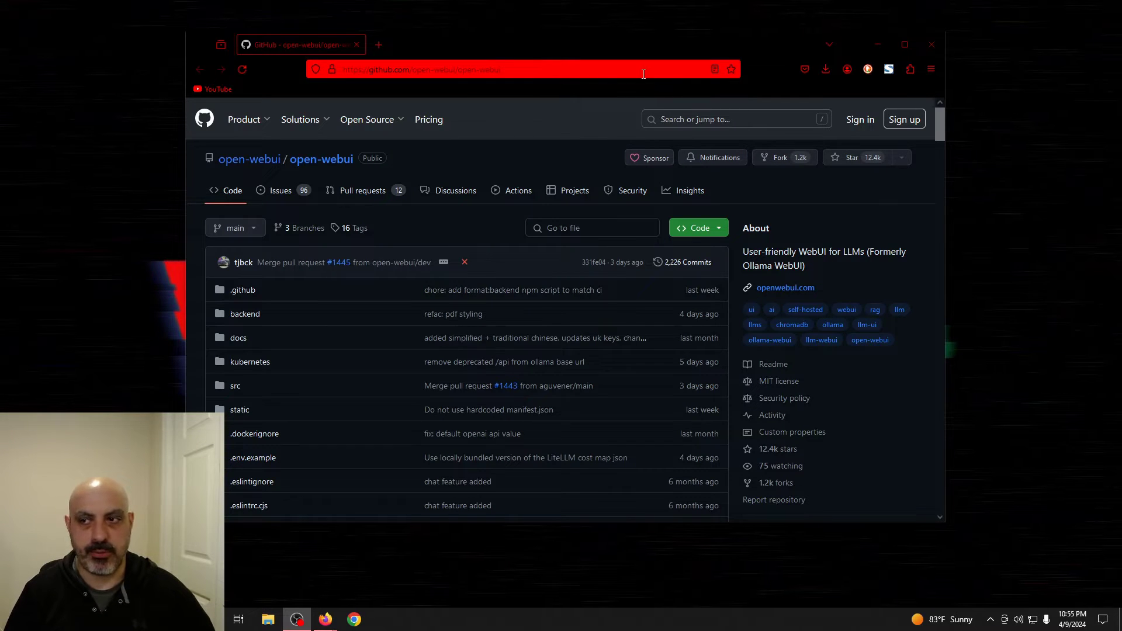
# - In a new tab, open the Docker Desktop product page on docker.com and download it for Windows
pyautogui.click(380, 45)
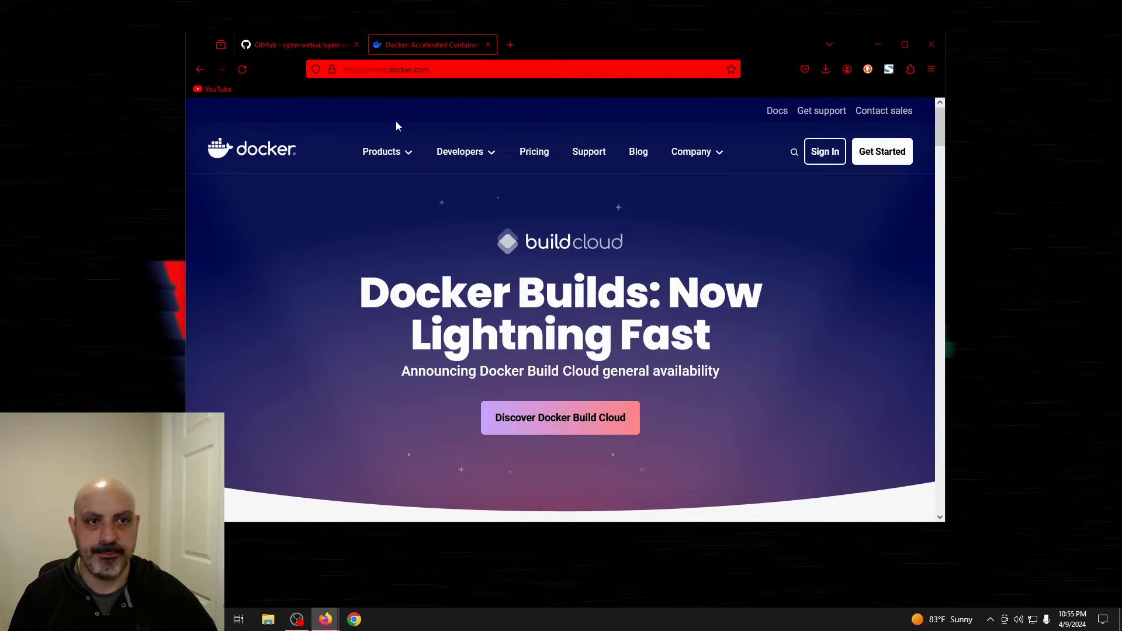
pyautogui.moveTo(386, 153)
pyautogui.click(376, 201)
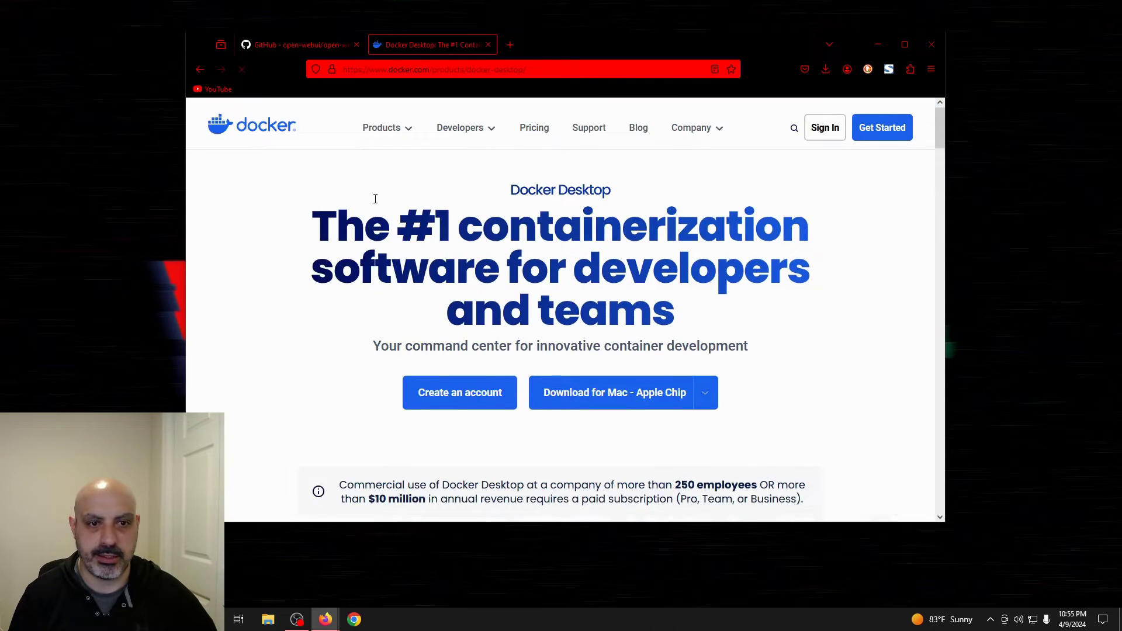
pyautogui.moveTo(619, 428)
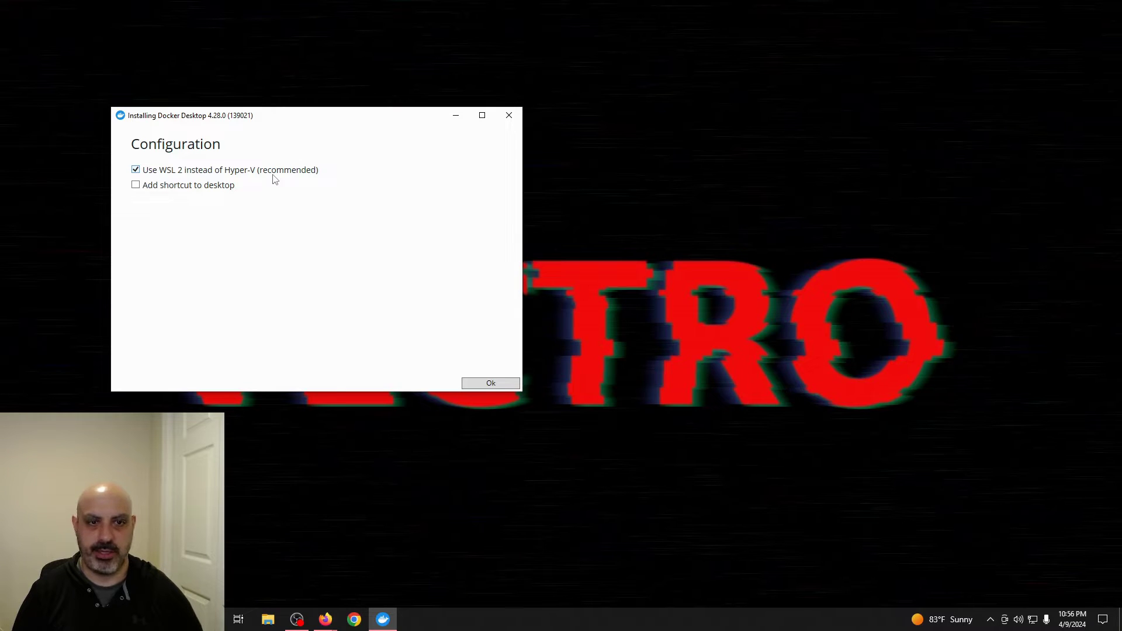
# - Confirm the Docker Desktop 4.28.0 install configuration using WSL 2 instead of Hyper-V
pyautogui.click(490, 384)
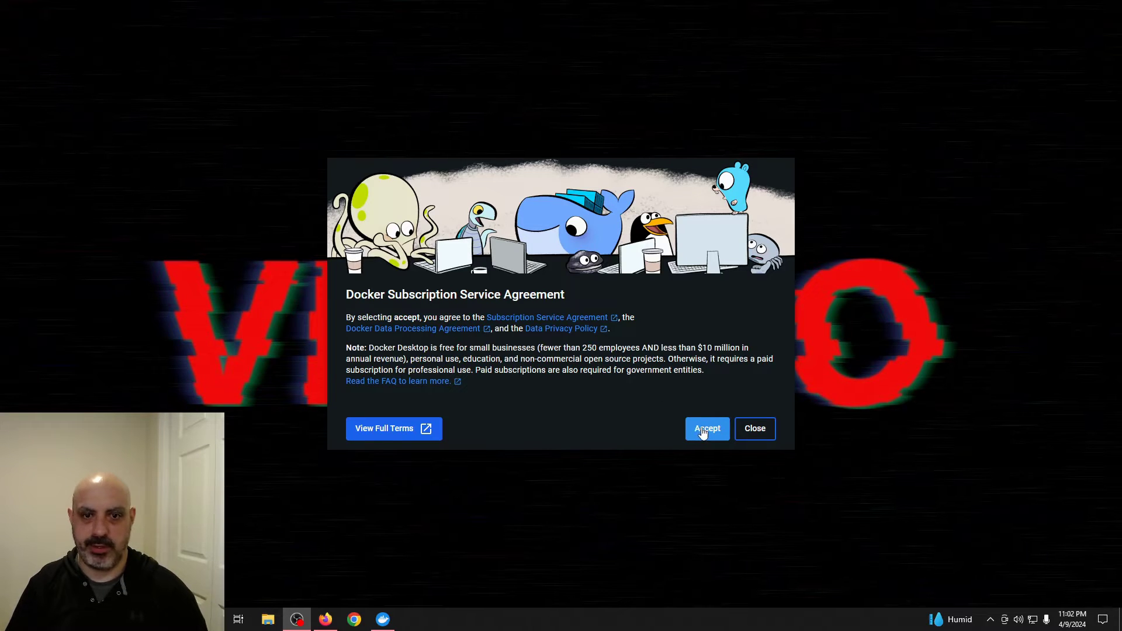
# - Accept the Docker subscription agreement, finish with recommended settings, and skip the survey
pyautogui.click(703, 431)
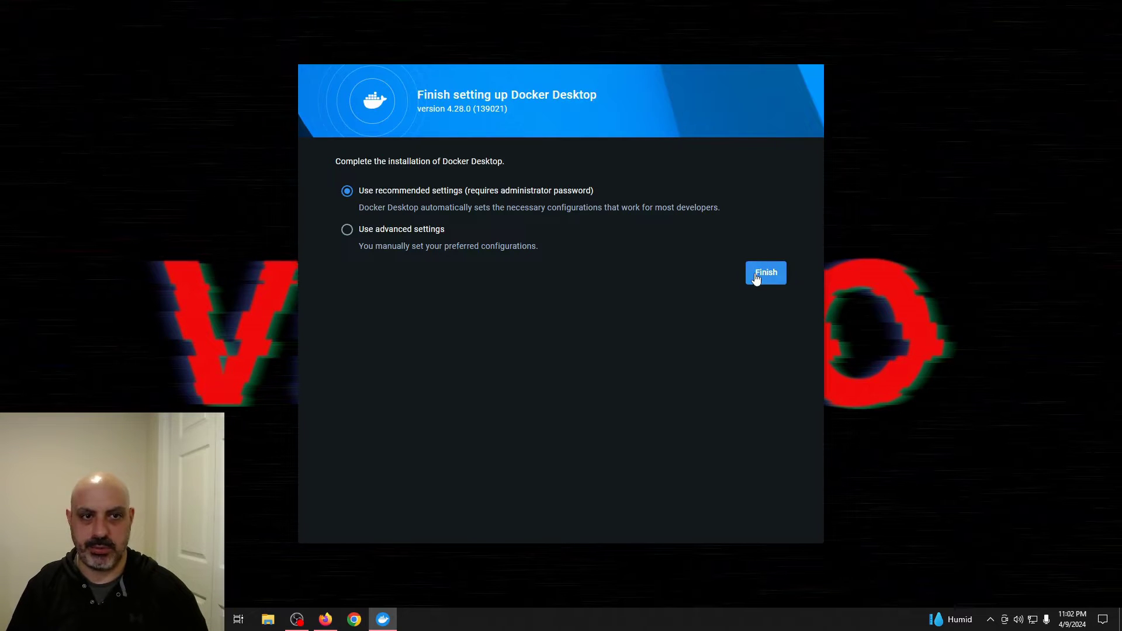
pyautogui.click(765, 273)
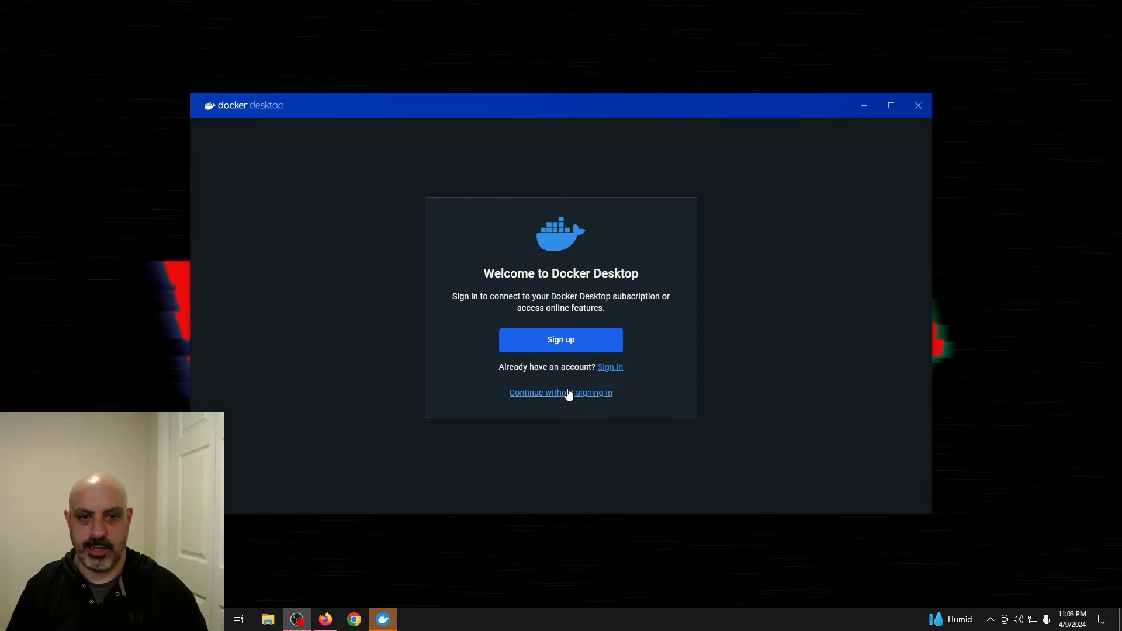
pyautogui.click(566, 393)
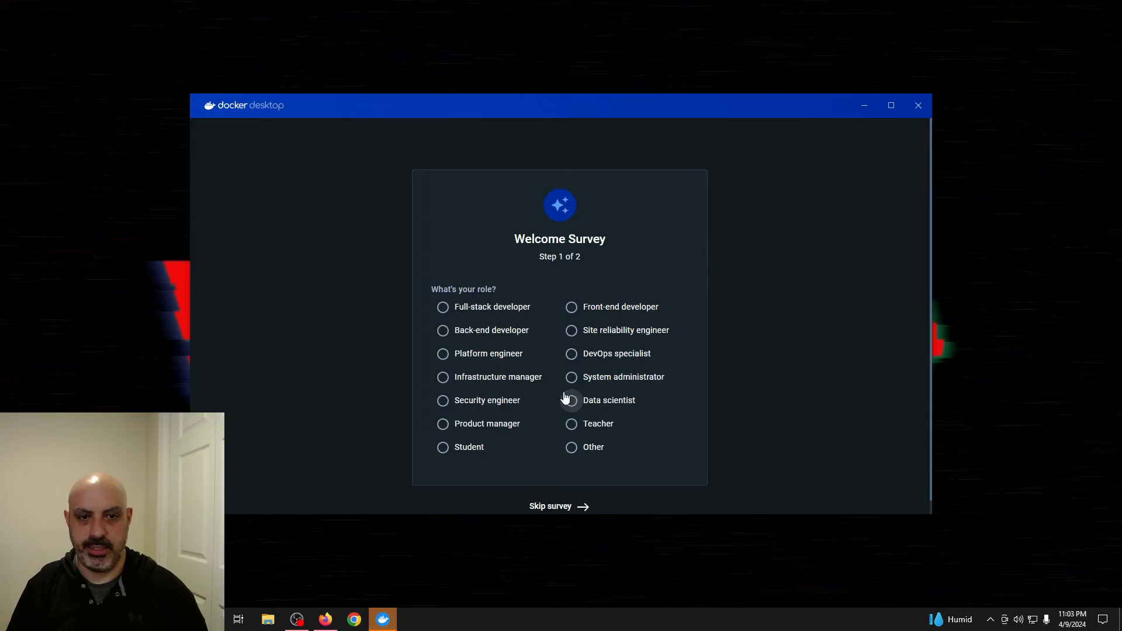
pyautogui.click(533, 506)
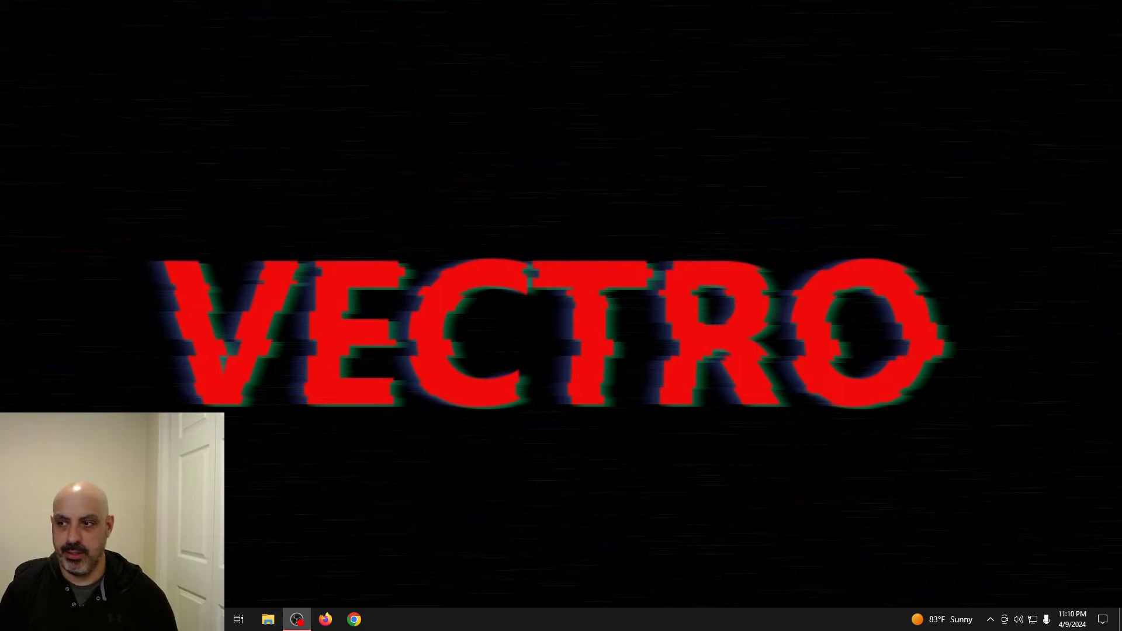
# - Launch Docker Desktop from Start search and check its tray icon
pyautogui.press('super')
pyautogui.write('docker')
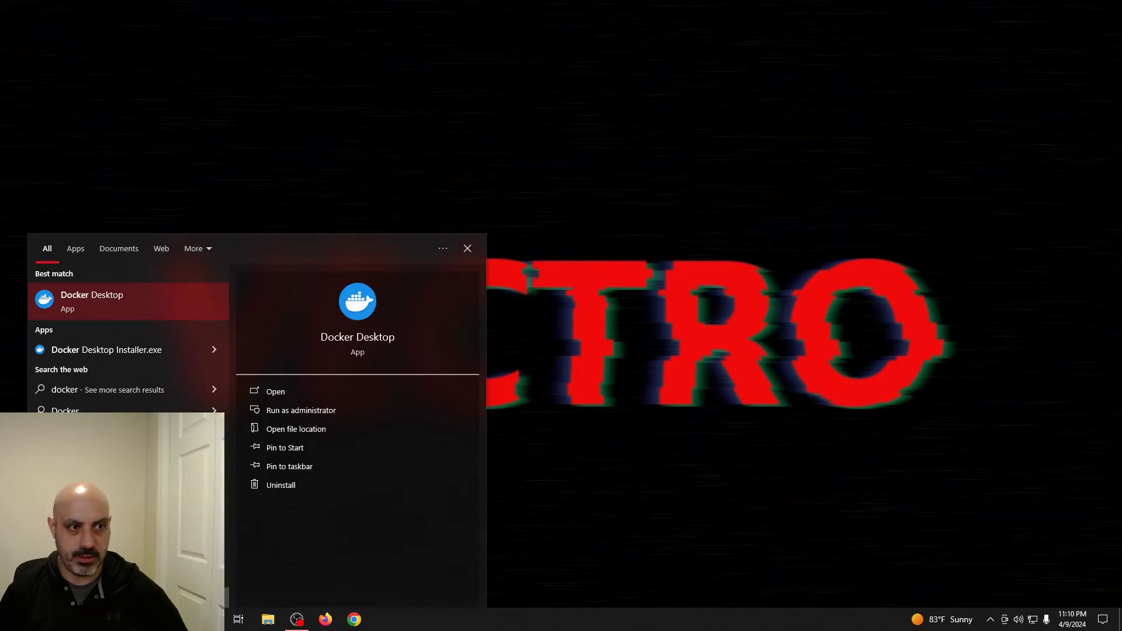
pyautogui.click(70, 309)
pyautogui.click(991, 619)
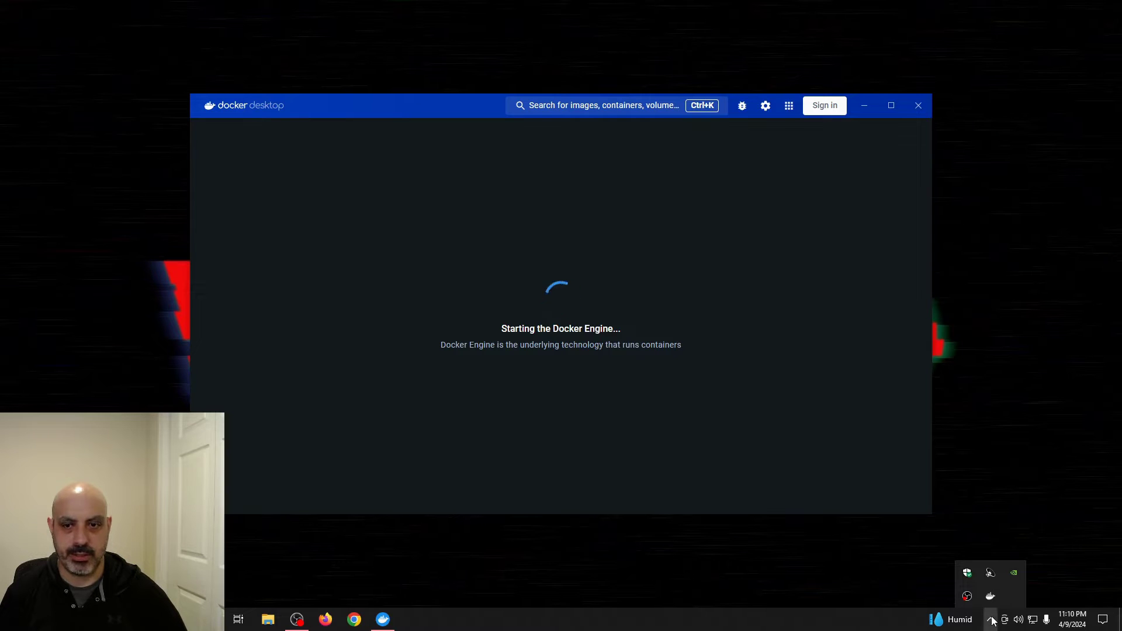
pyautogui.click(990, 619)
# - Check Ollama and Docker in the tray, close the Docker Desktop window, and open Firefox
pyautogui.press('super')
pyautogui.write('oll')
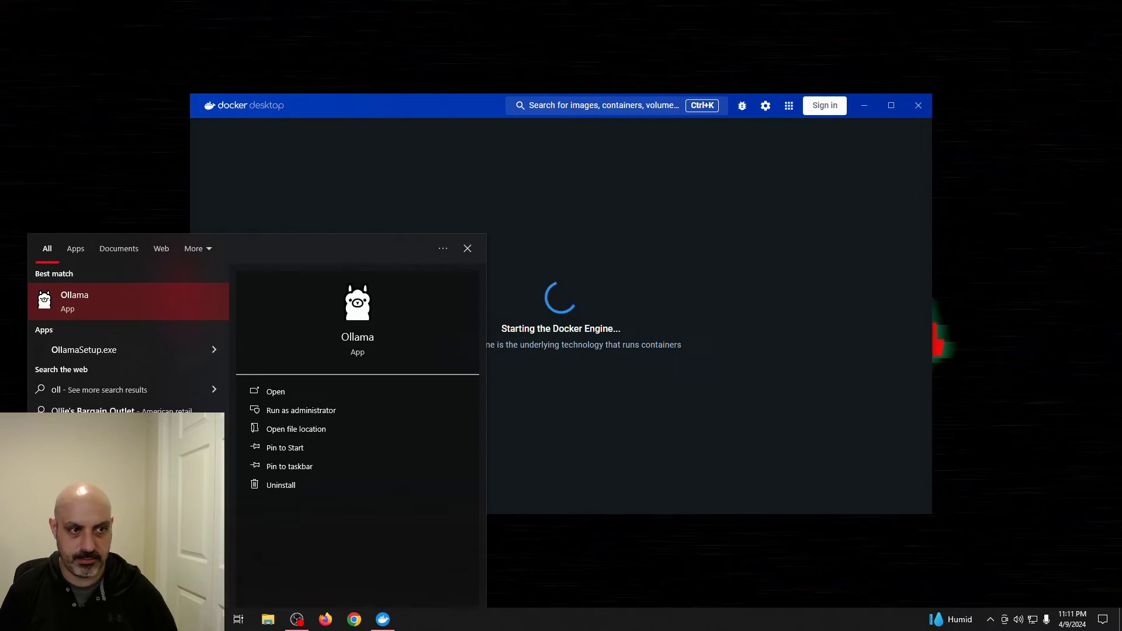
pyautogui.click(991, 619)
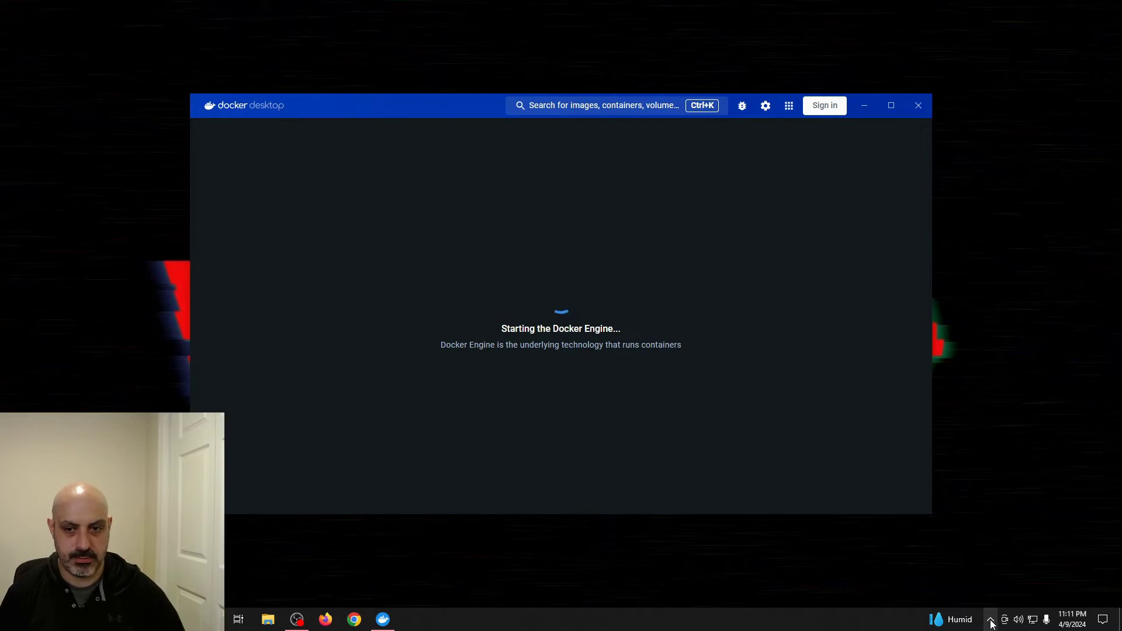
pyautogui.click(1014, 461)
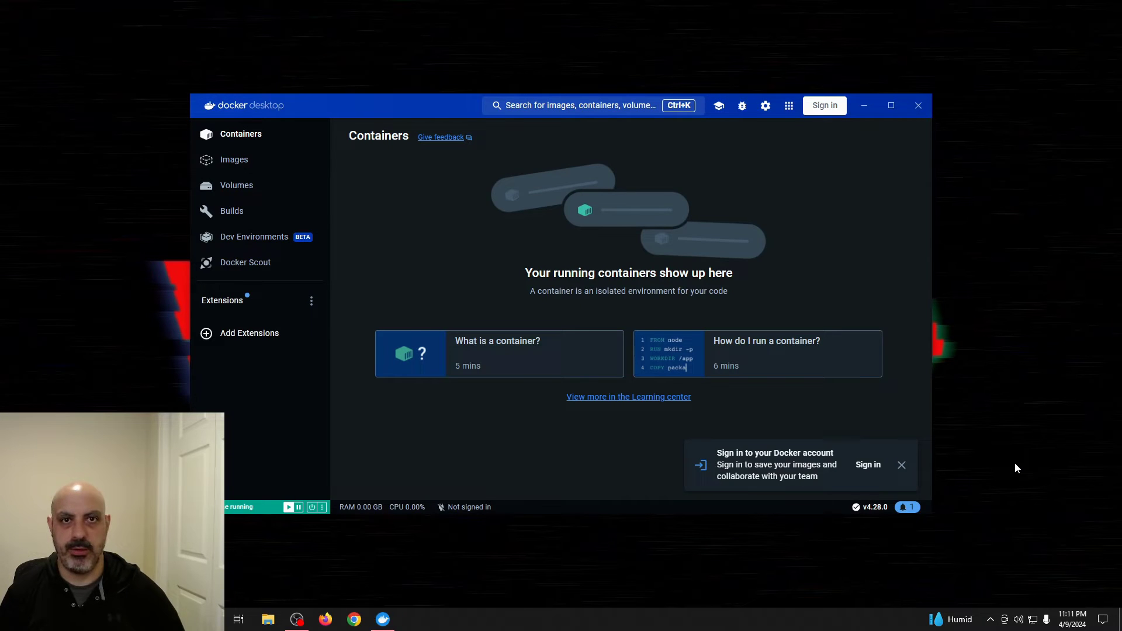
pyautogui.click(918, 105)
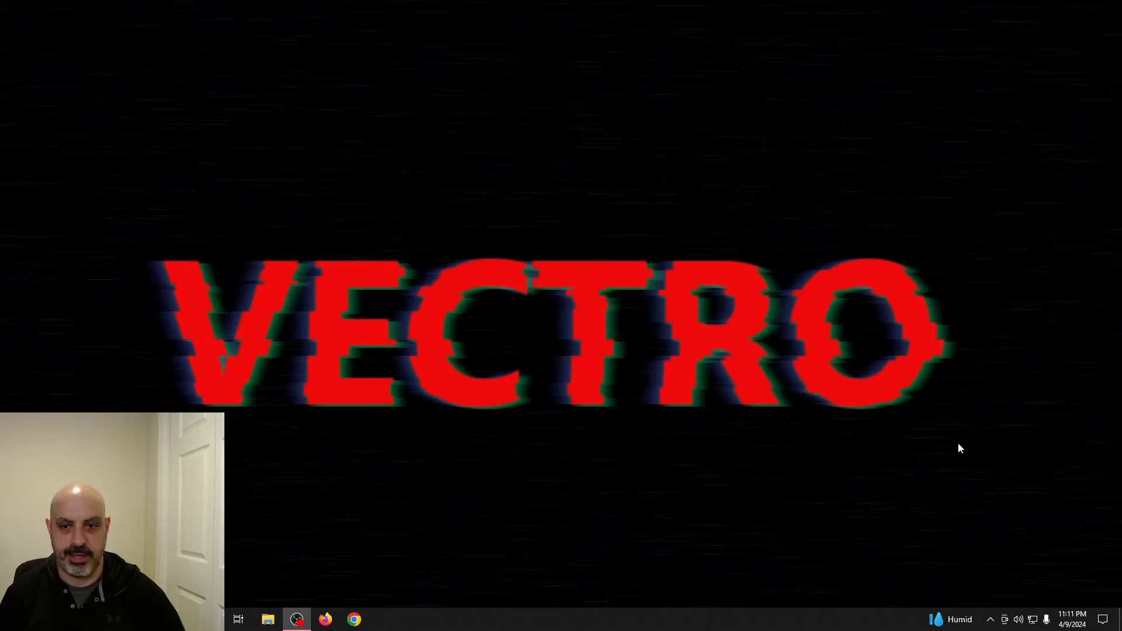
pyautogui.click(990, 619)
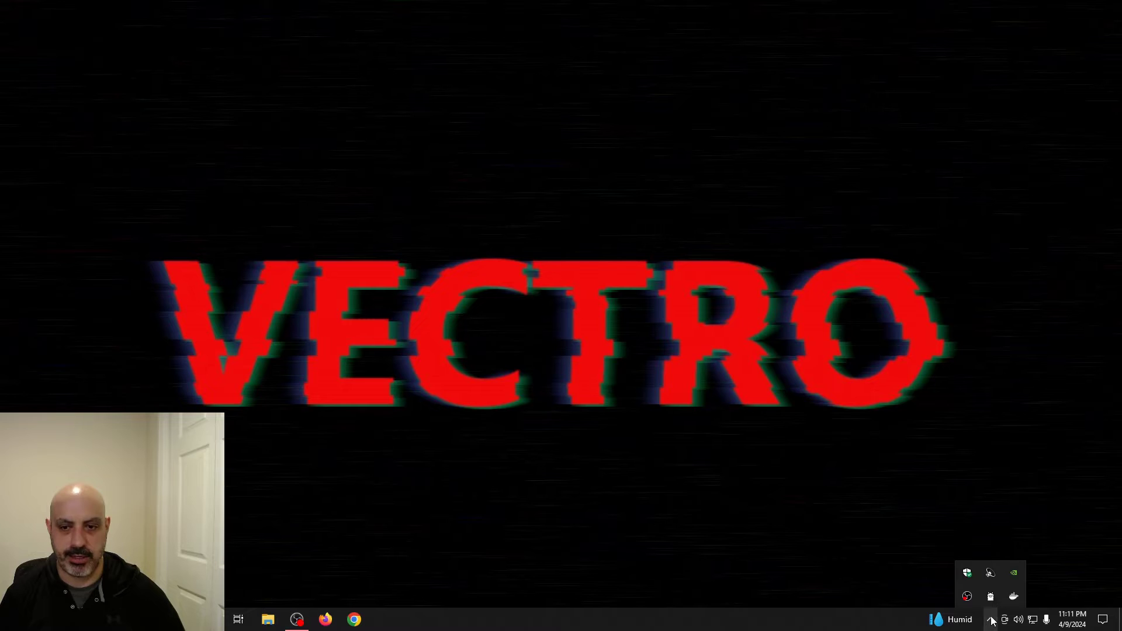
pyautogui.click(1014, 597)
pyautogui.click(326, 619)
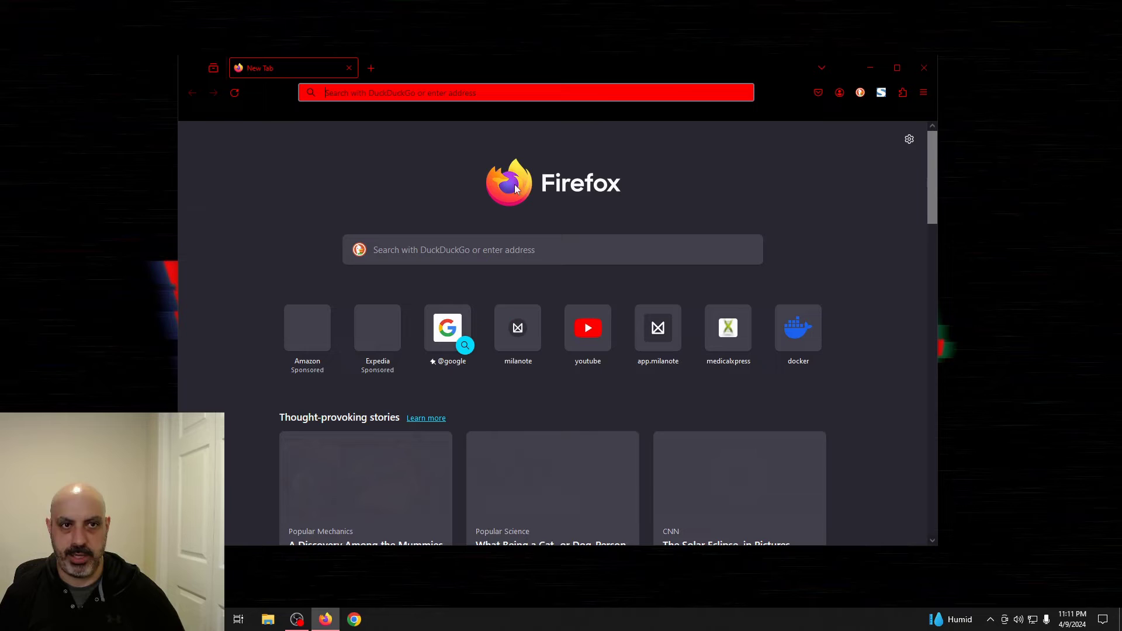
# - Load the open-webui GitHub repo and copy the Quick Start docker run command for local Ollama
pyautogui.click(470, 99)
pyautogui.write('https://github.com/open-webui/open-webui')
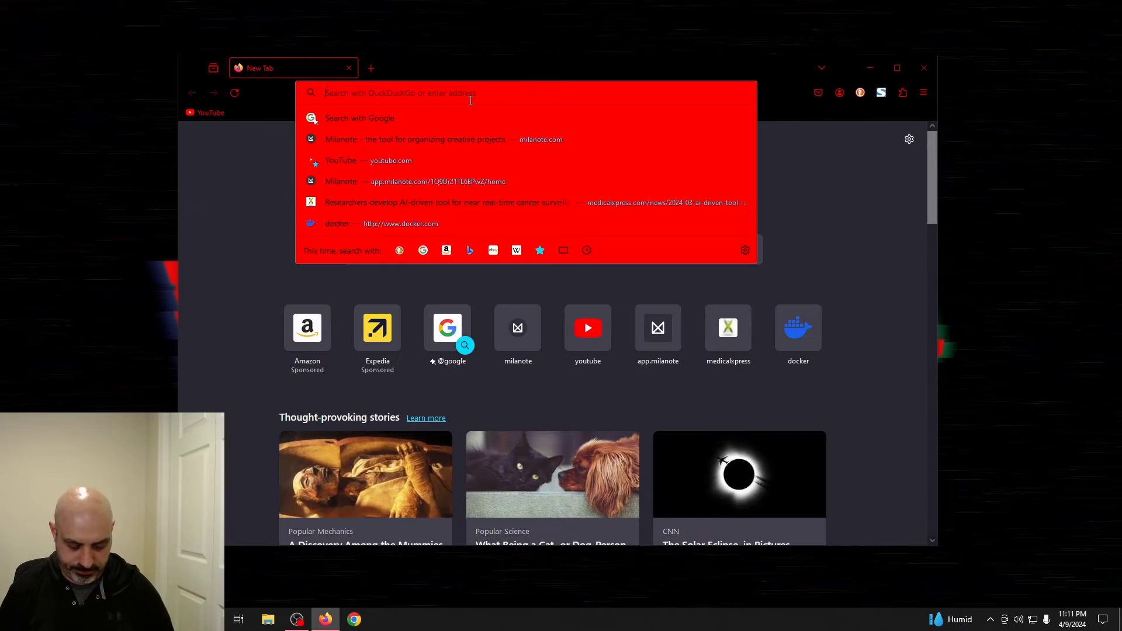
pyautogui.press('Return')
pyautogui.scroll(-8, 409, 228)
pyautogui.scroll(-10, 429, 225)
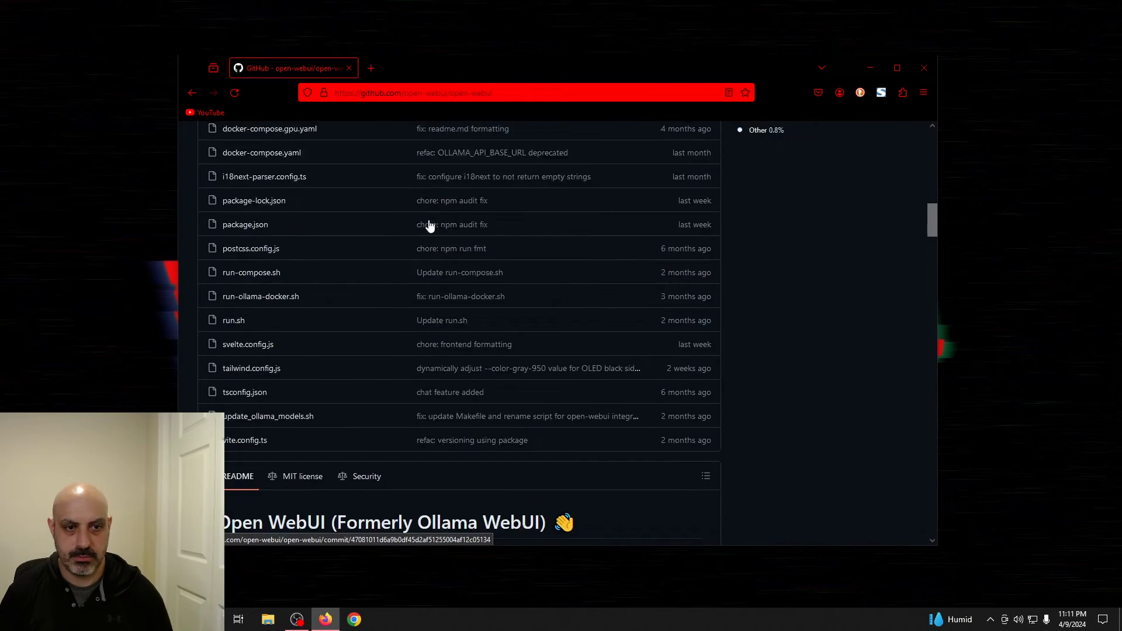
pyautogui.scroll(-14, 430, 218)
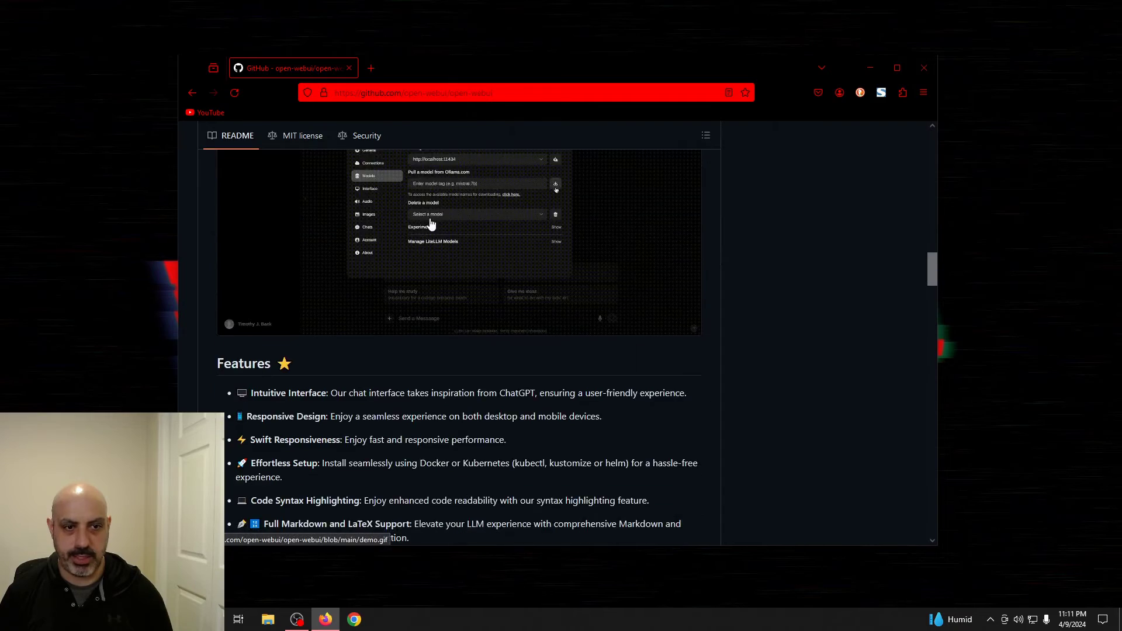
pyautogui.scroll(-12, 430, 218)
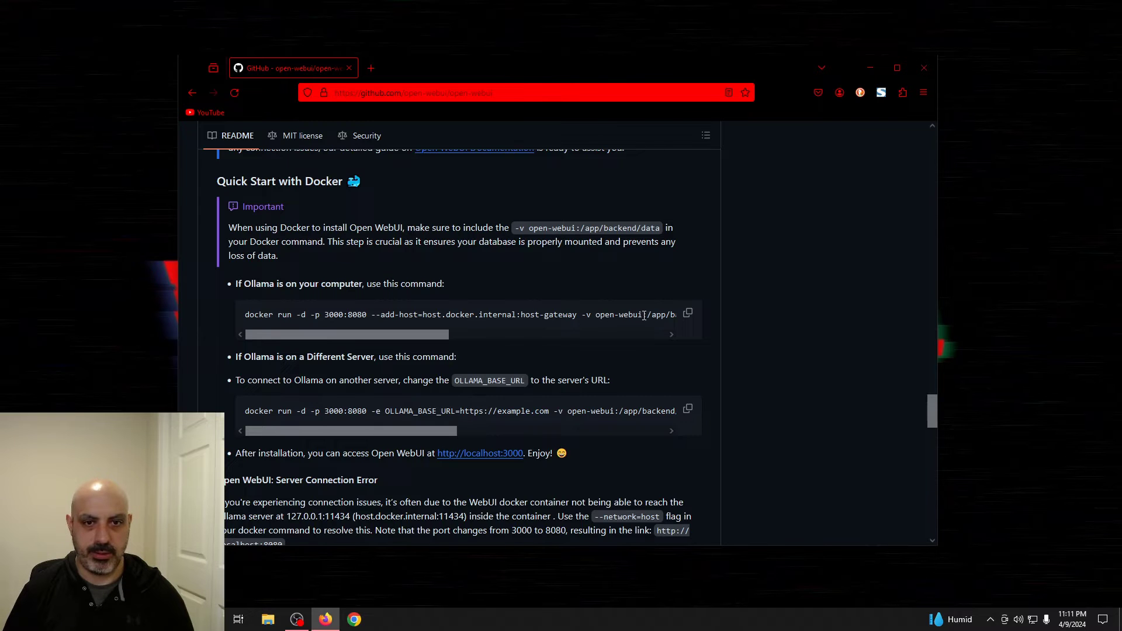
pyautogui.click(688, 315)
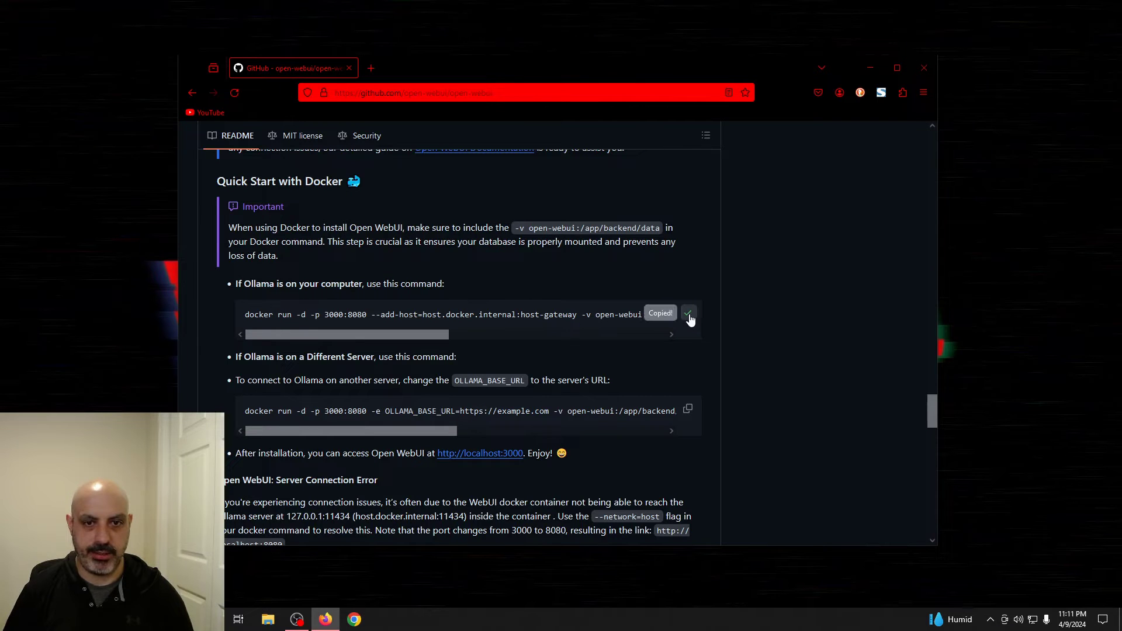
# - Run the copied docker run command for ghcr.io/open-webui/open-webui:main in a new PowerShell window
pyautogui.click(868, 68)
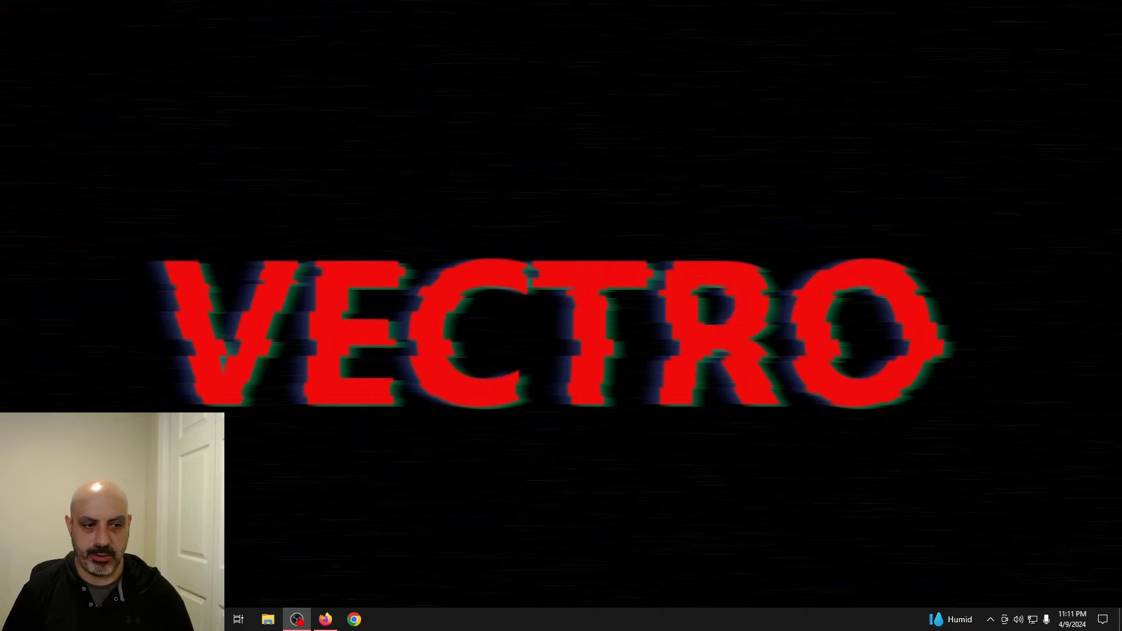
pyautogui.press('super')
pyautogui.write('powershell')
pyautogui.press('Return')
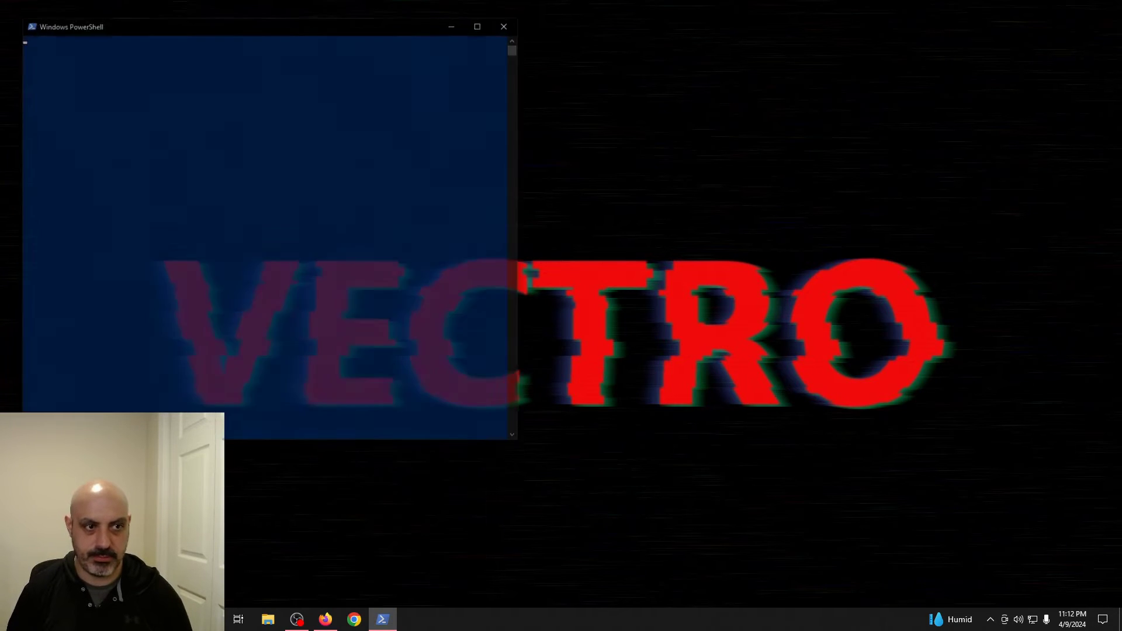
pyautogui.hotkey('ctrl', 'v')
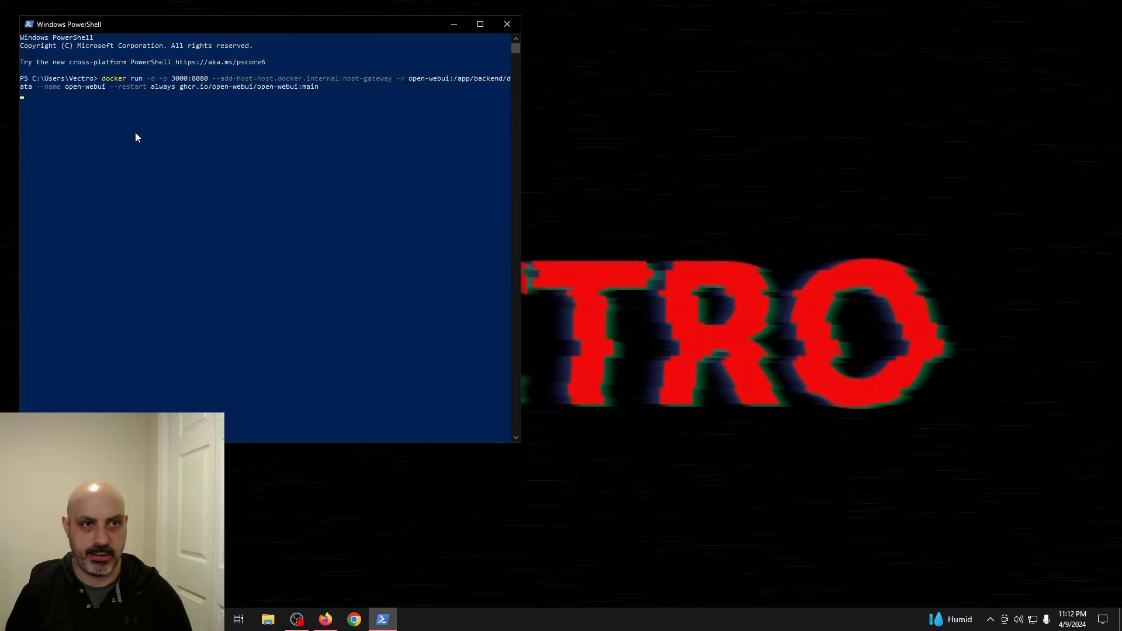
pyautogui.press('Return')
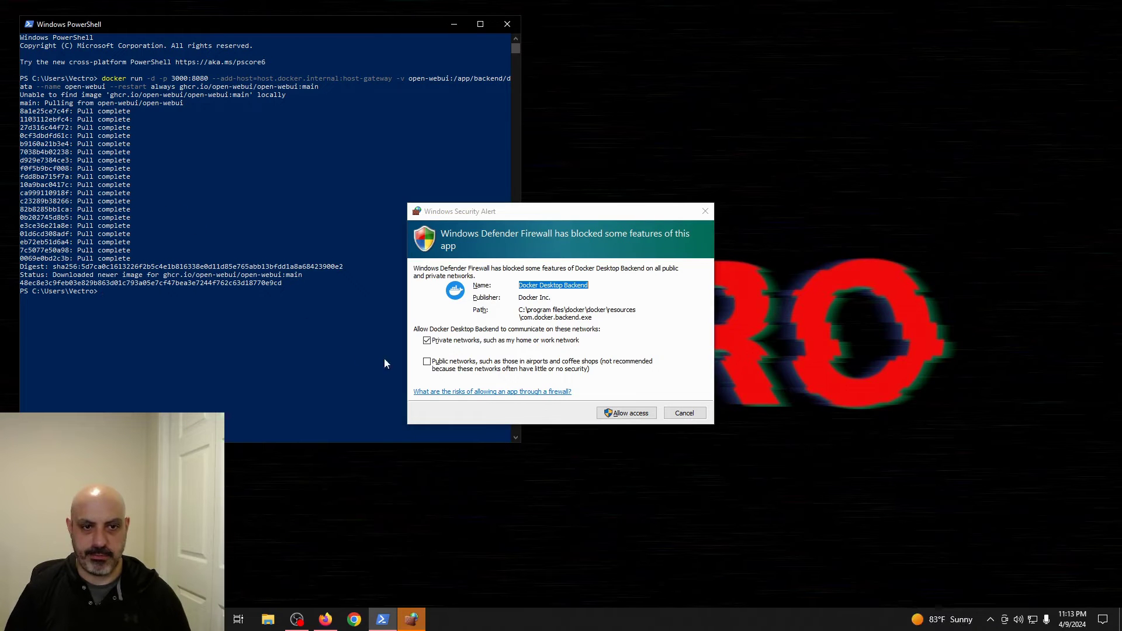
pyautogui.click(613, 416)
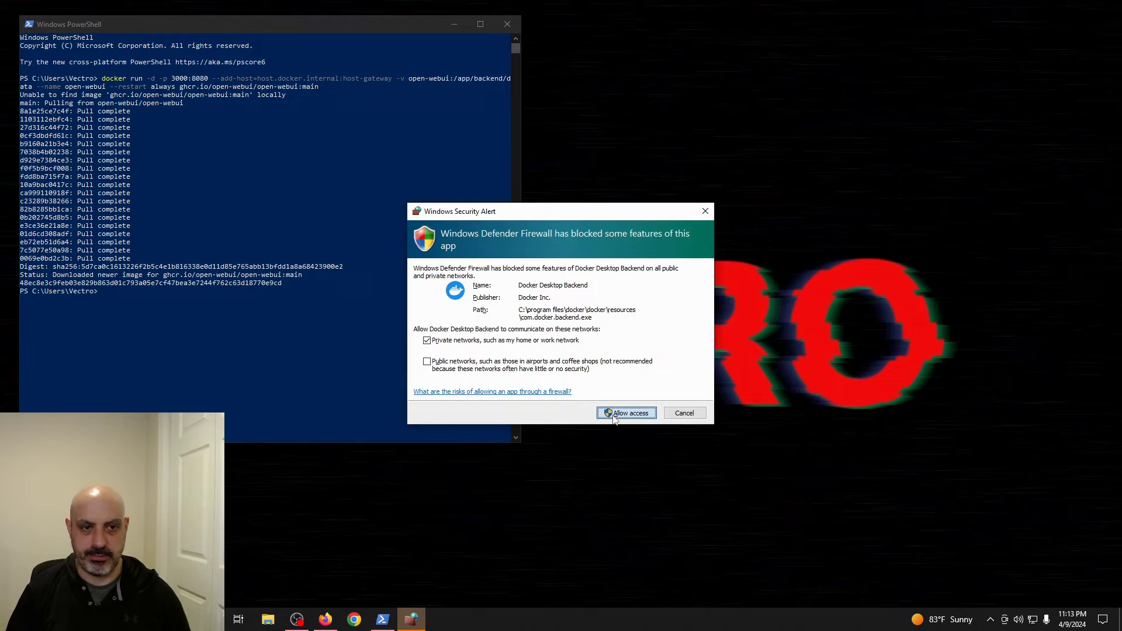
# - Allow Docker through the firewall and open localhost:3000 in a new tab
pyautogui.click(614, 413)
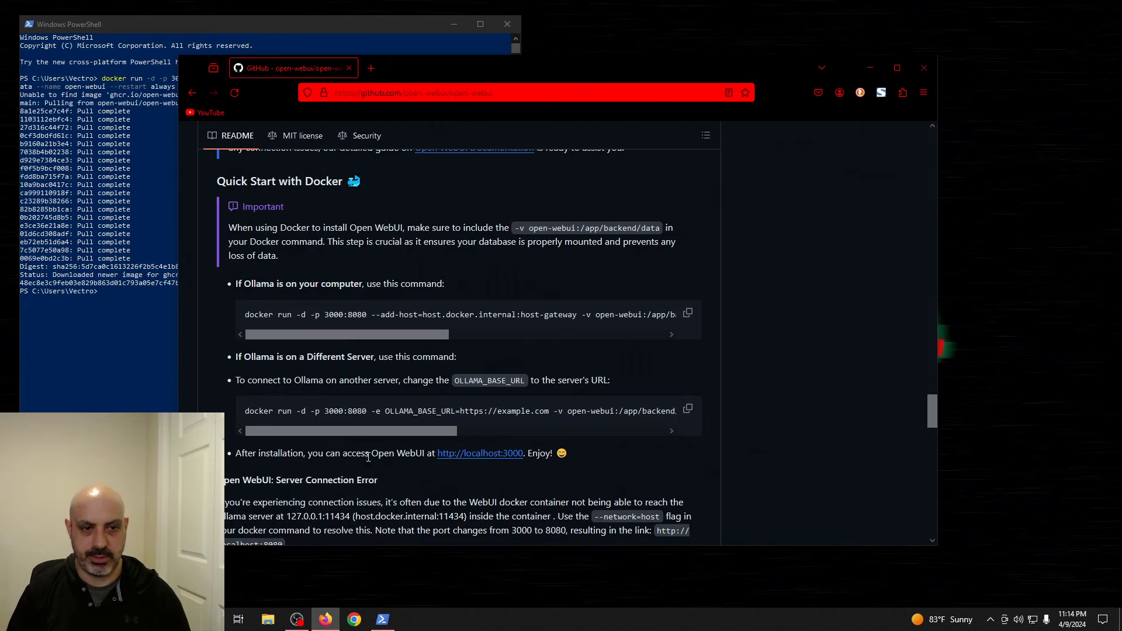
pyautogui.rightClick(462, 460)
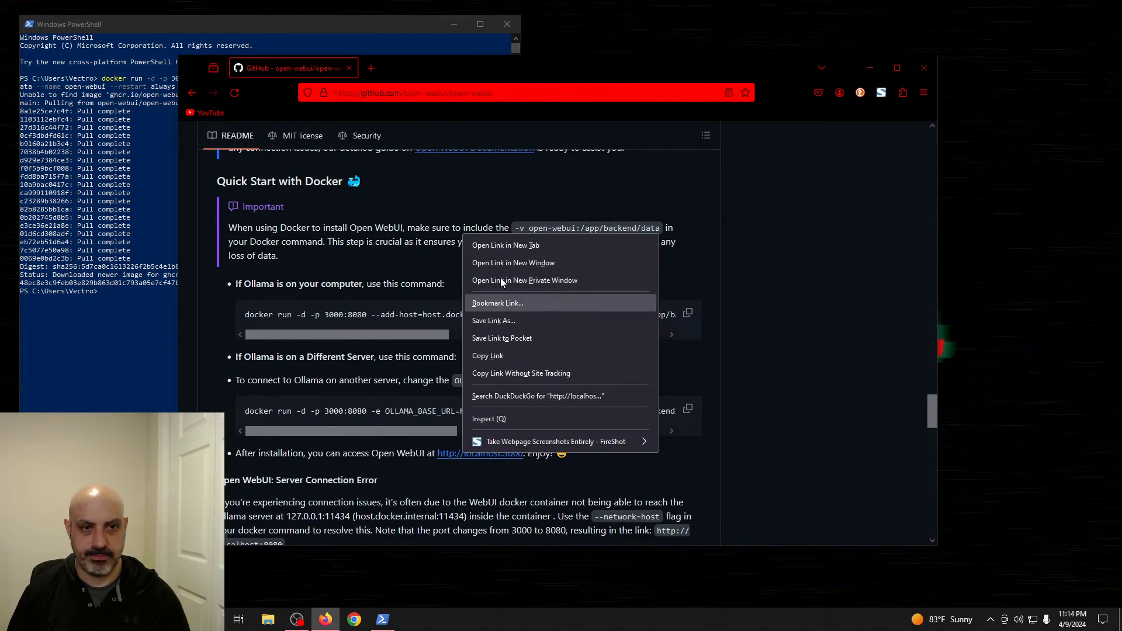
pyautogui.click(497, 243)
pyautogui.hotkey('ctrl', 'Tab')
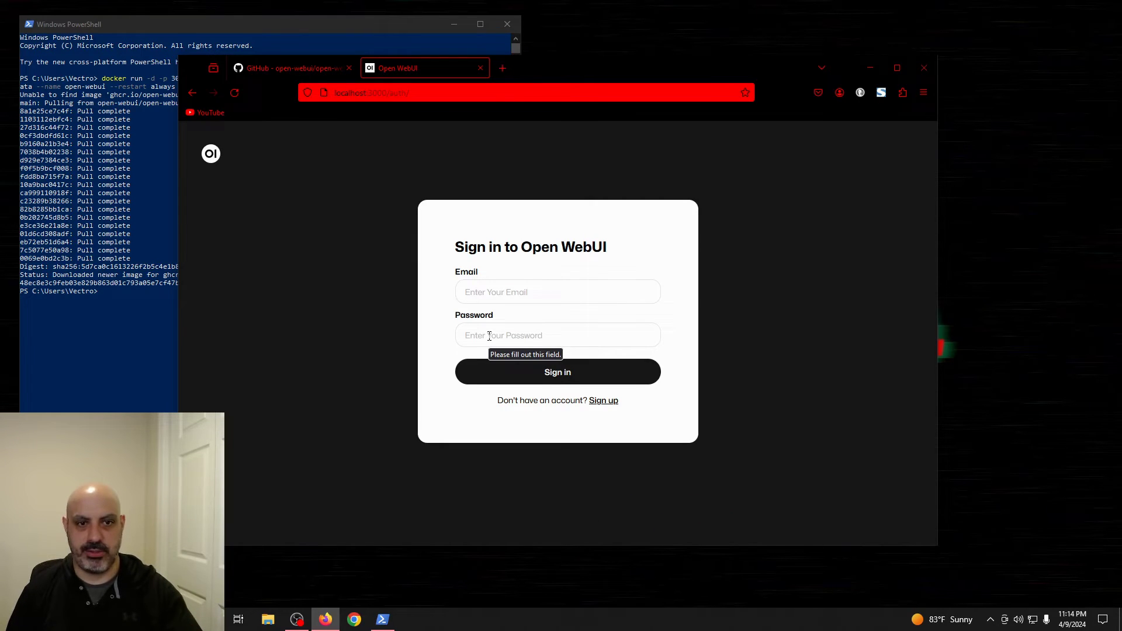
# - Switch to Sign up and enter the full name for the new account
pyautogui.click(603, 400)
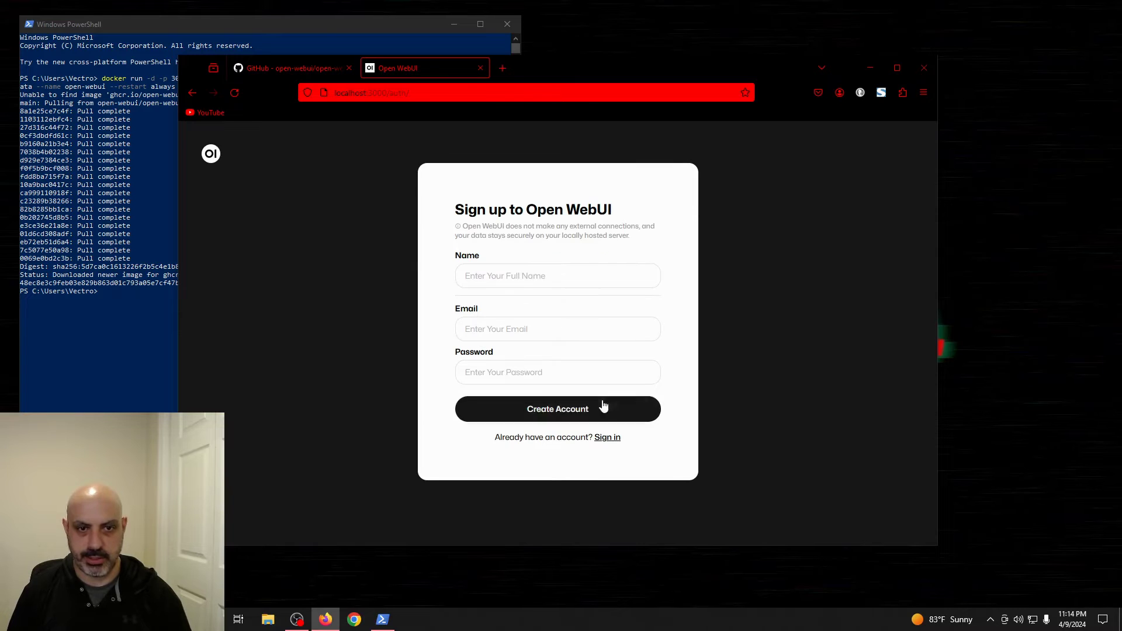
pyautogui.click(507, 276)
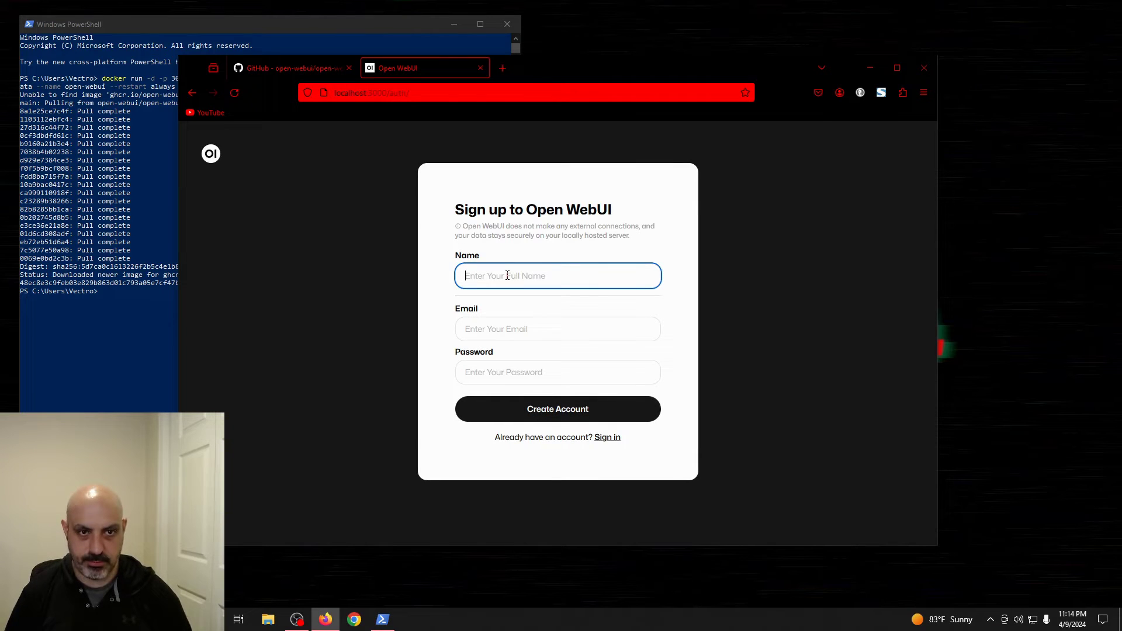
pyautogui.write('Vectro')
pyautogui.press('Tab')
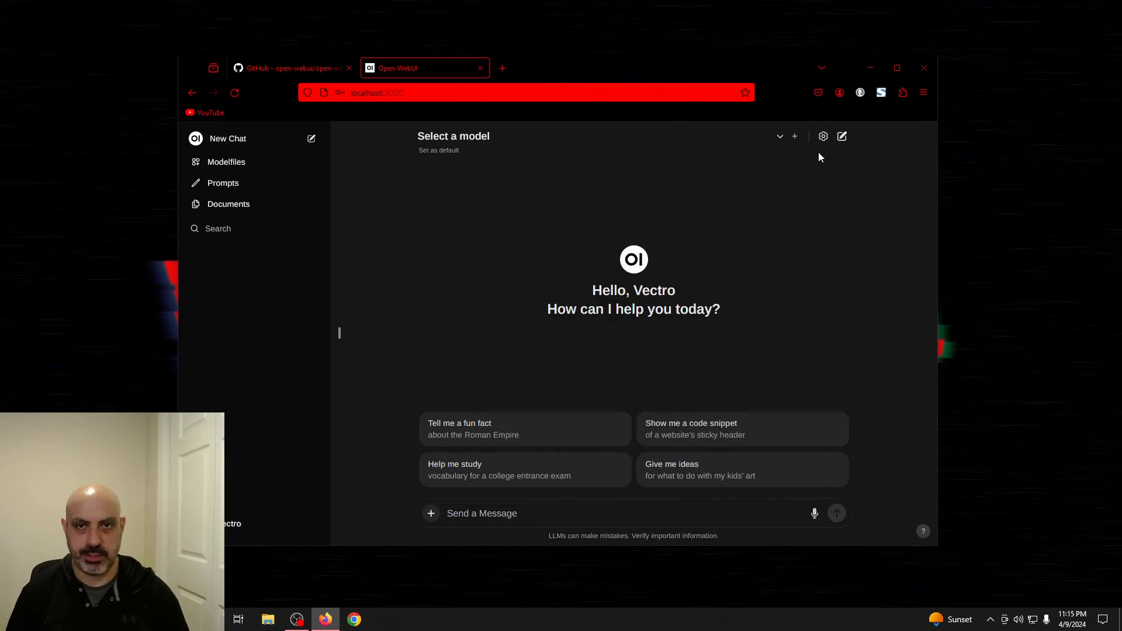
# - Start pulling dolphin-mistral from Ollama.com in the Models settings, then open a new browser tab
pyautogui.click(823, 138)
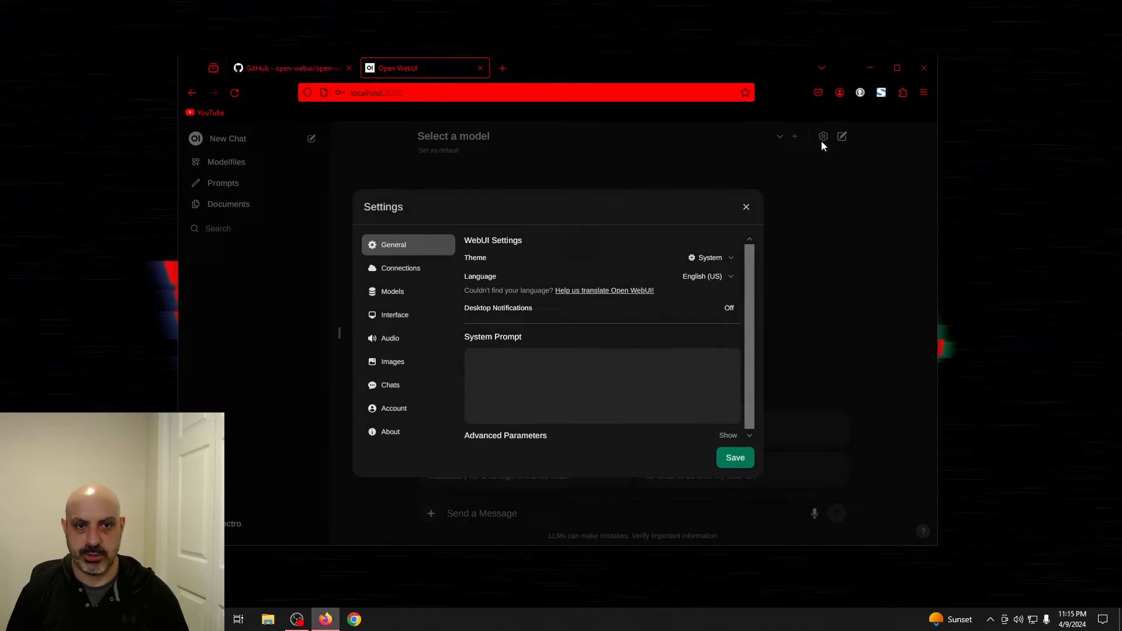
pyautogui.click(409, 291)
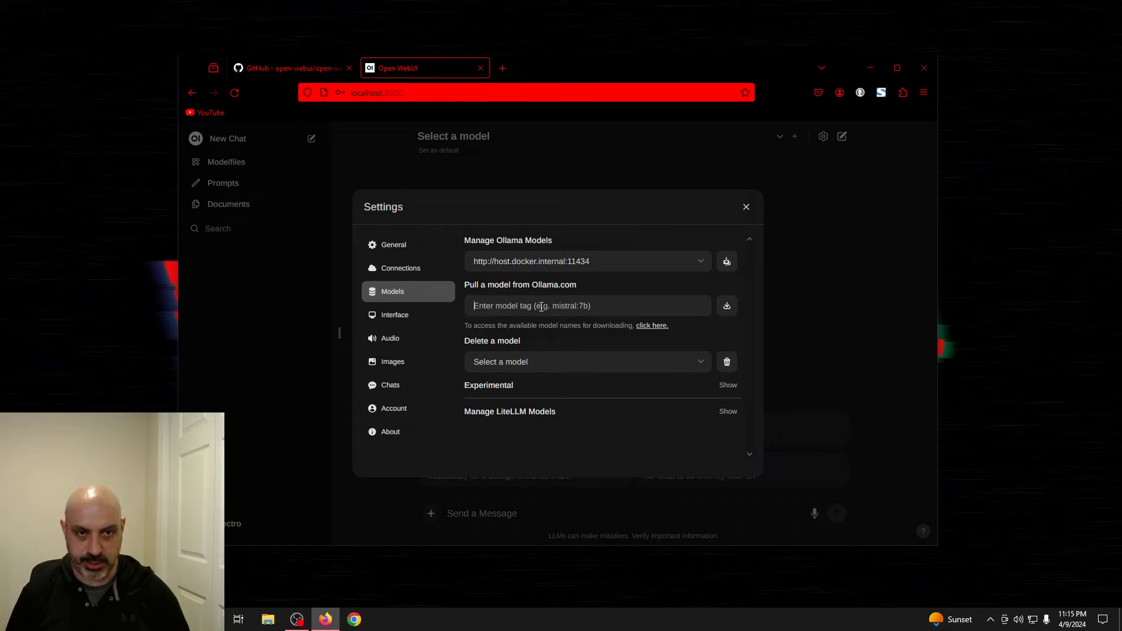
pyautogui.write('dolp')
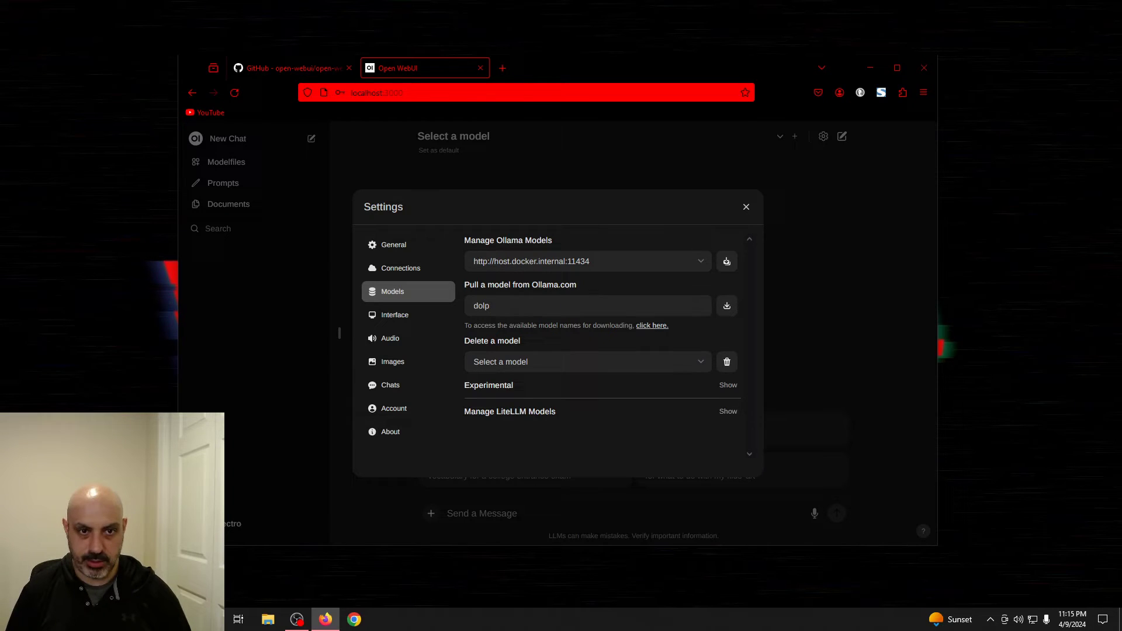
pyautogui.write('hin-mistral')
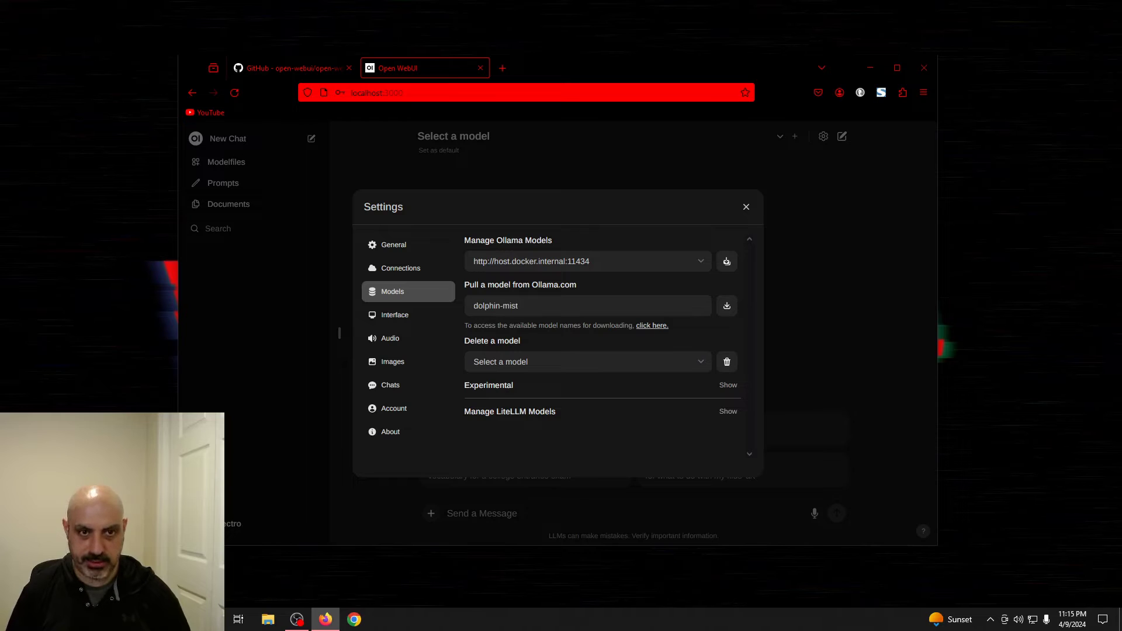
pyautogui.click(727, 307)
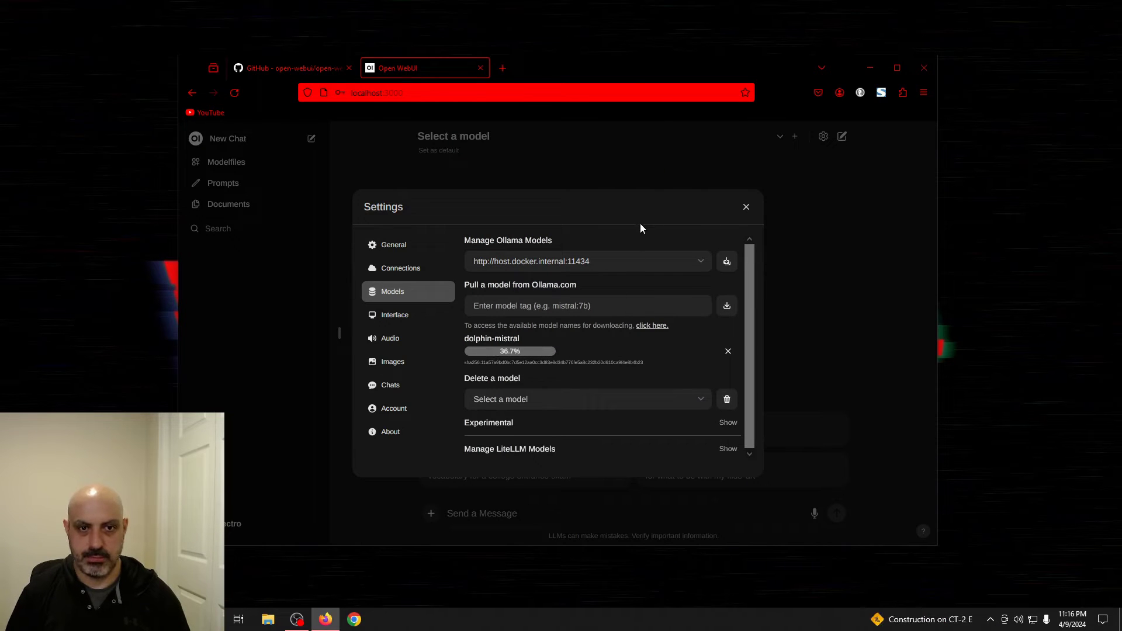
pyautogui.click(502, 68)
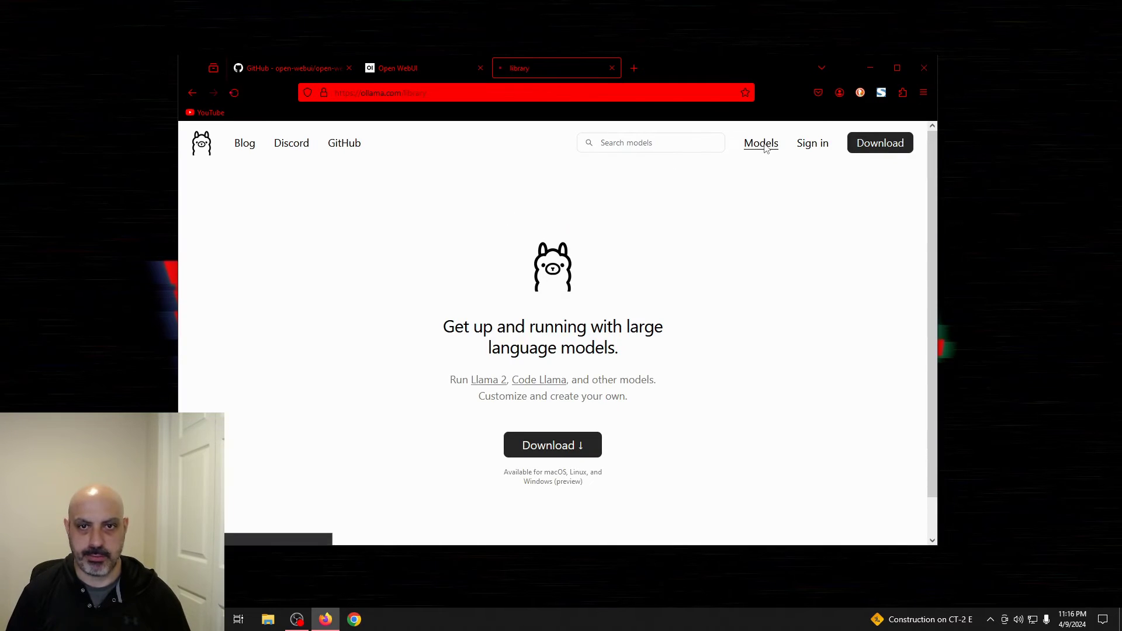
# - Browse the ollama.com model library, then close that tab
pyautogui.scroll(-10, 551, 250)
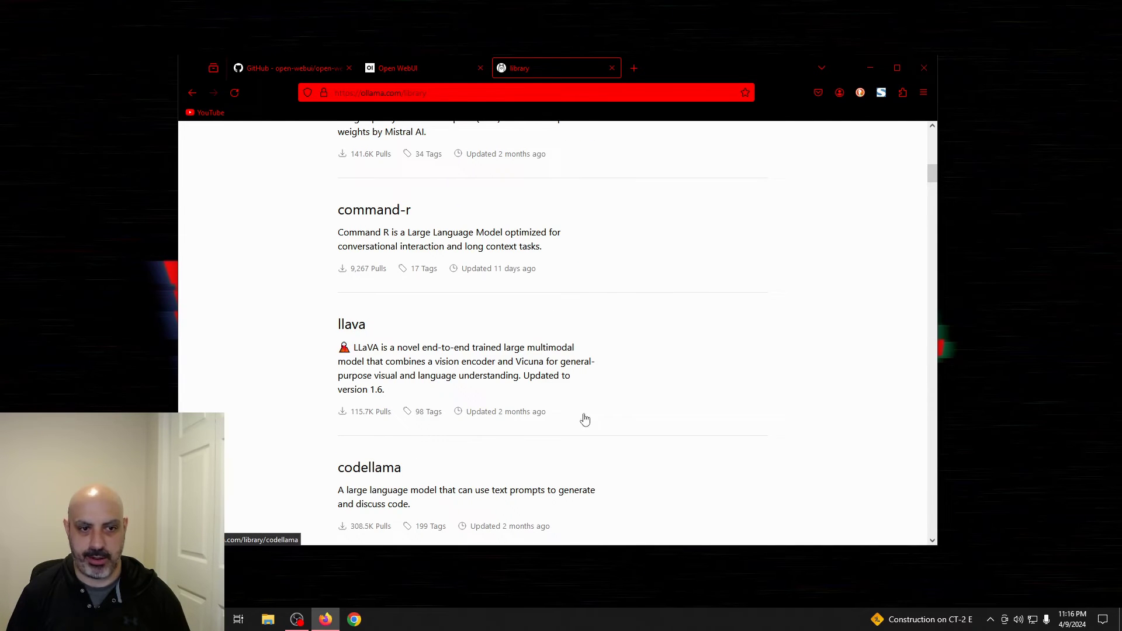
pyautogui.scroll(-3, 734, 366)
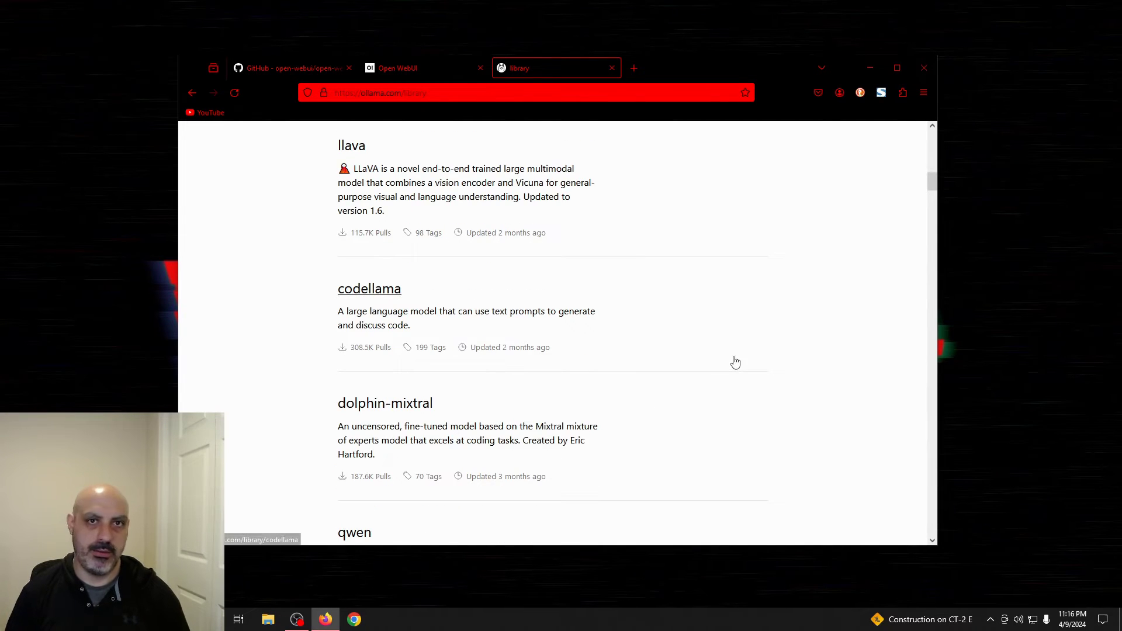
pyautogui.scroll(-3, 695, 351)
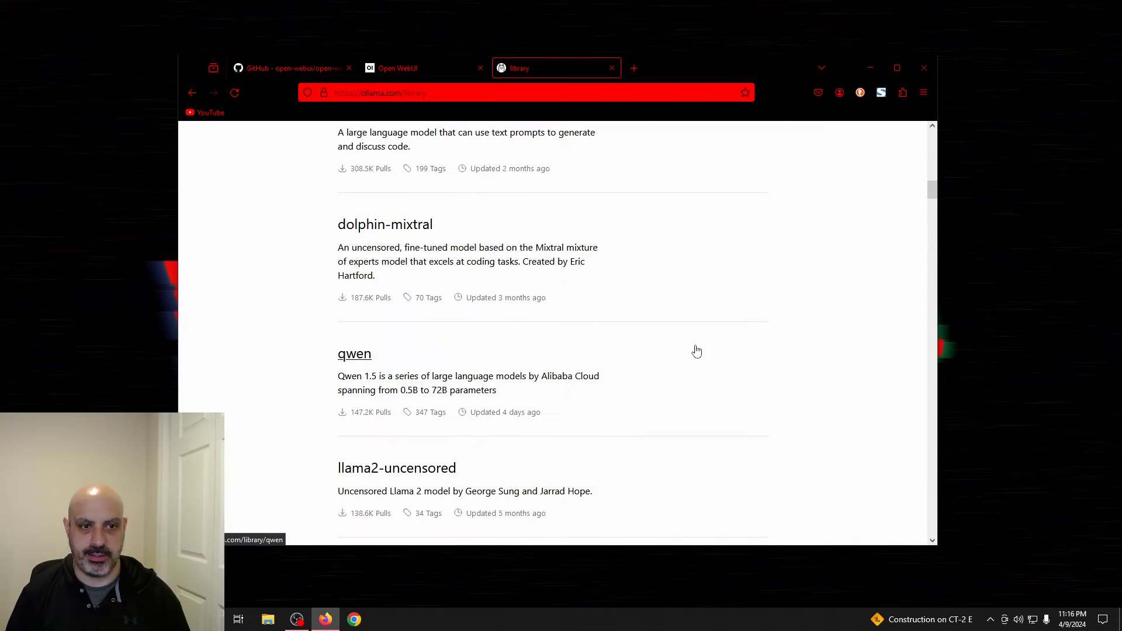
pyautogui.scroll(-1, 696, 351)
pyautogui.click(612, 68)
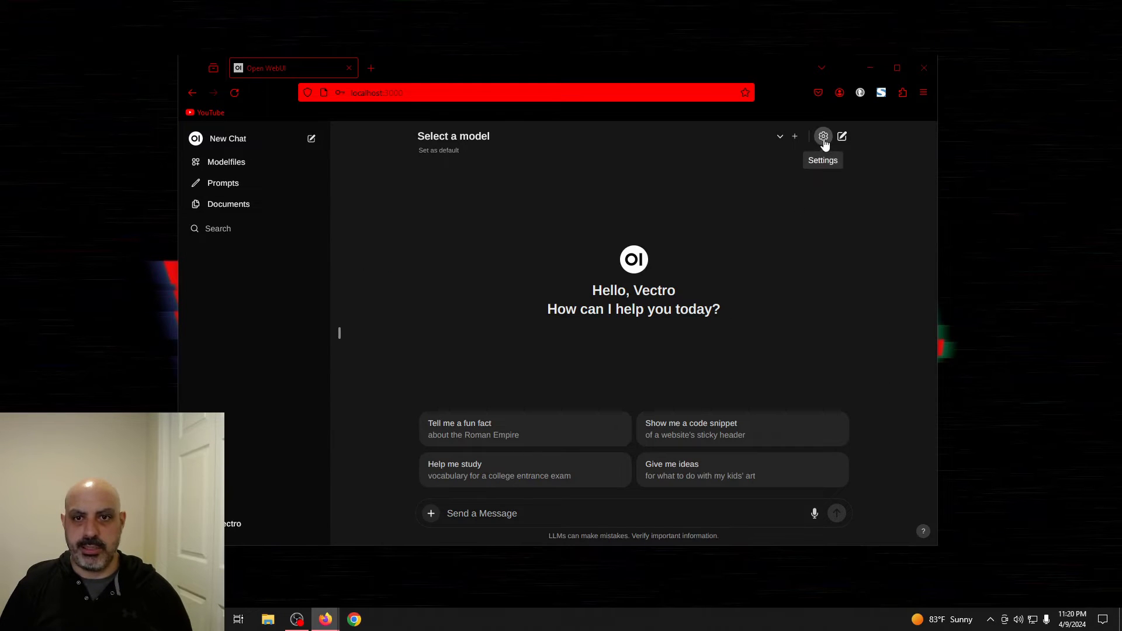
# - Set a custom Temperature of 0.45 under General advanced parameters and save it
pyautogui.click(824, 138)
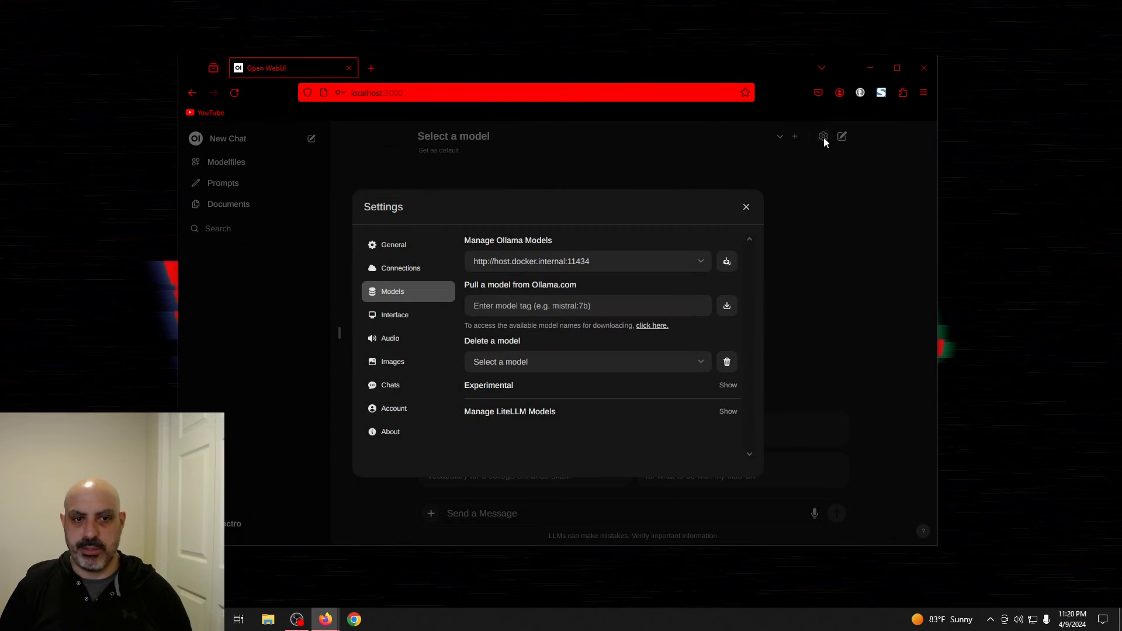
pyautogui.click(401, 246)
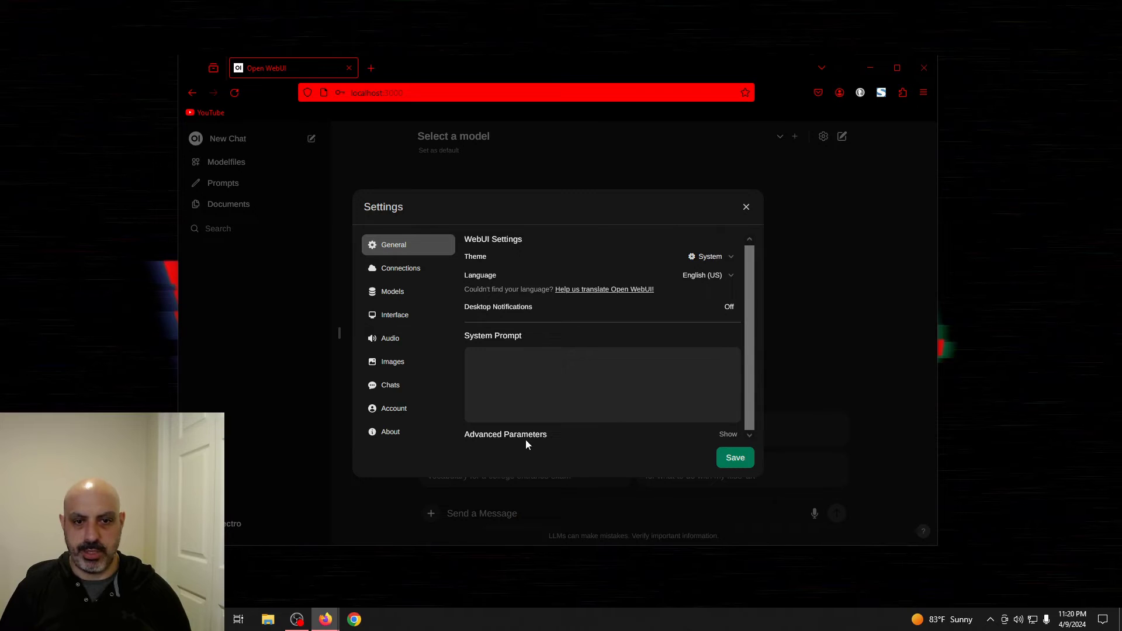
pyautogui.click(728, 435)
pyautogui.scroll(-2, 695, 390)
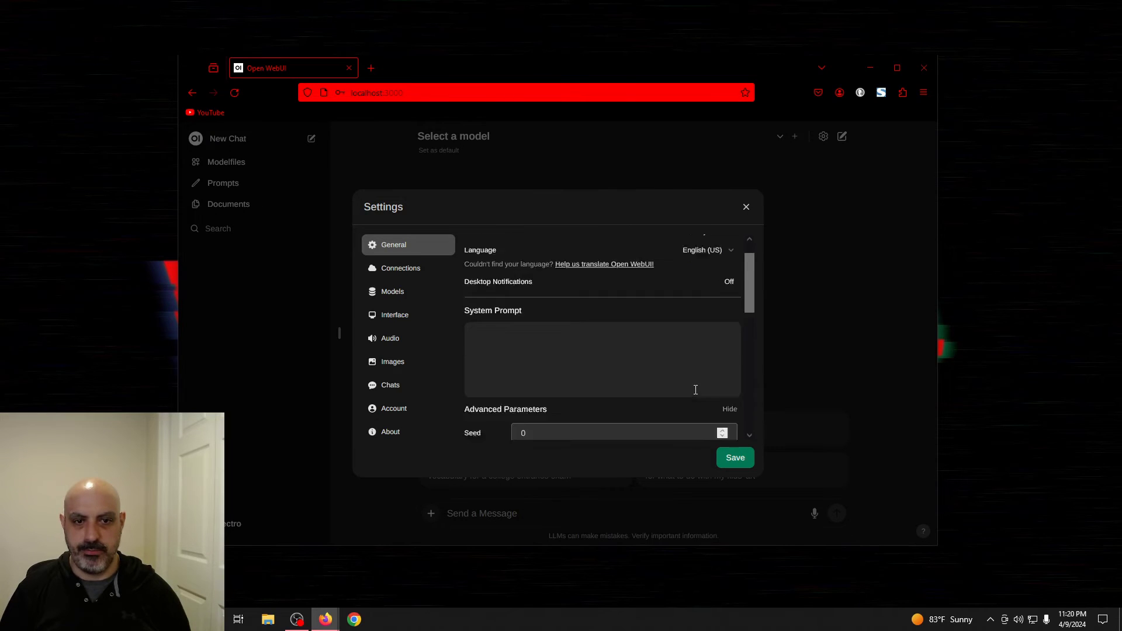
pyautogui.scroll(-4, 696, 390)
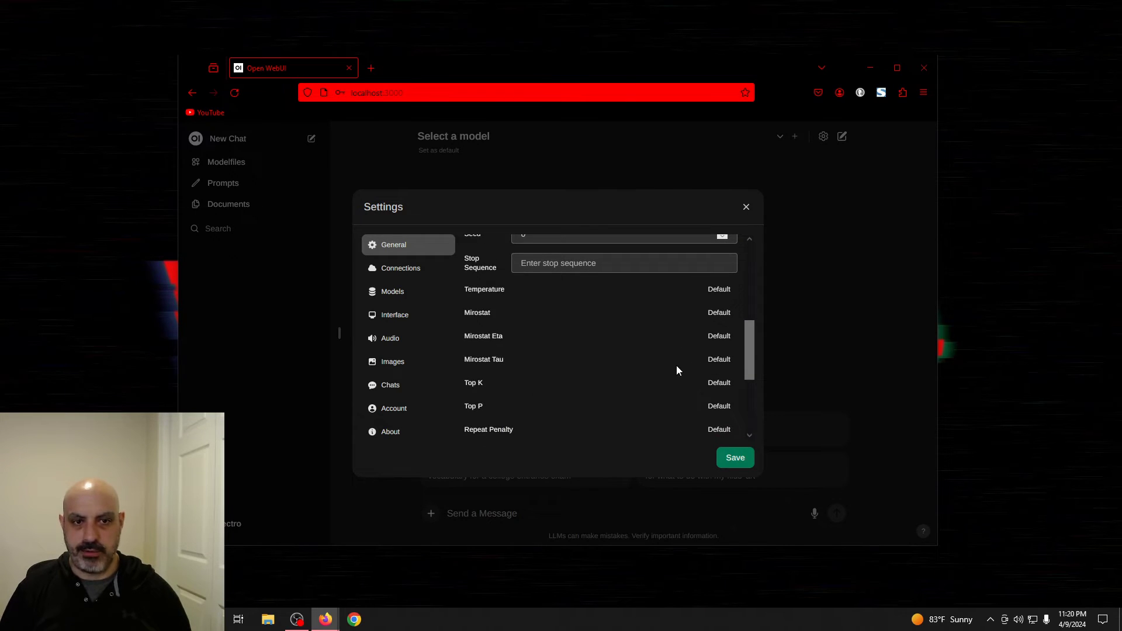
pyautogui.click(718, 289)
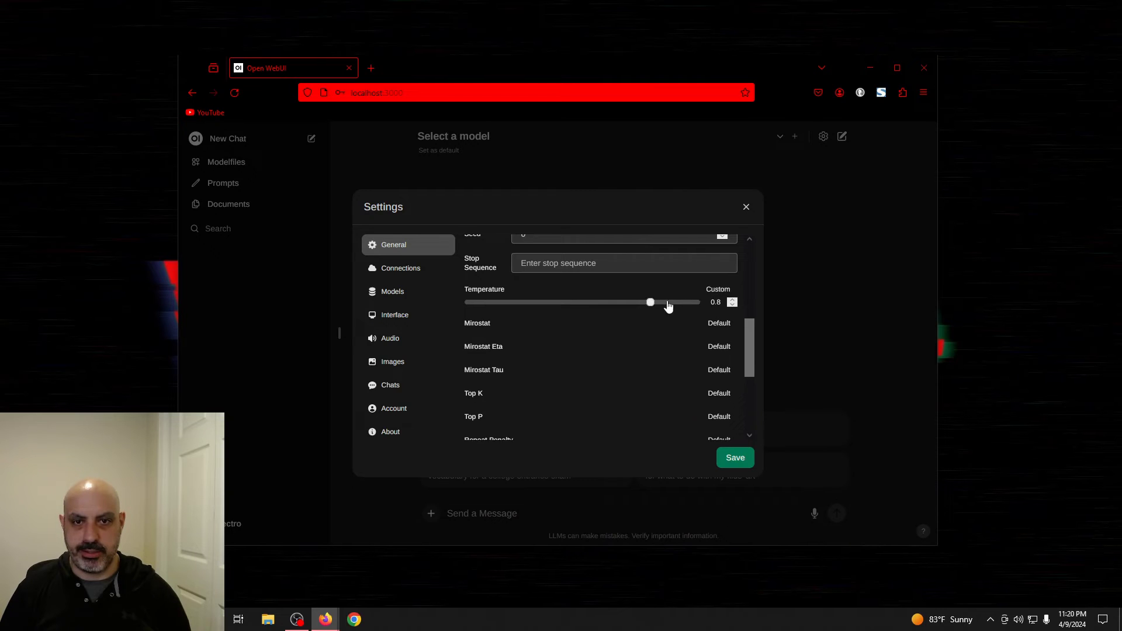
pyautogui.click(572, 303)
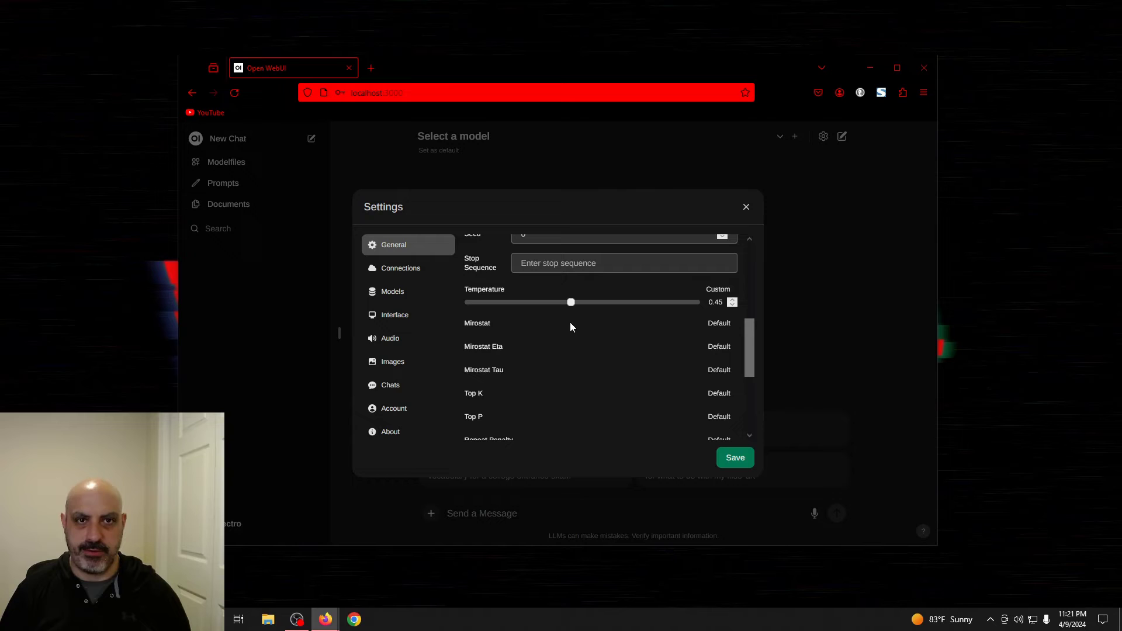
pyautogui.click(734, 460)
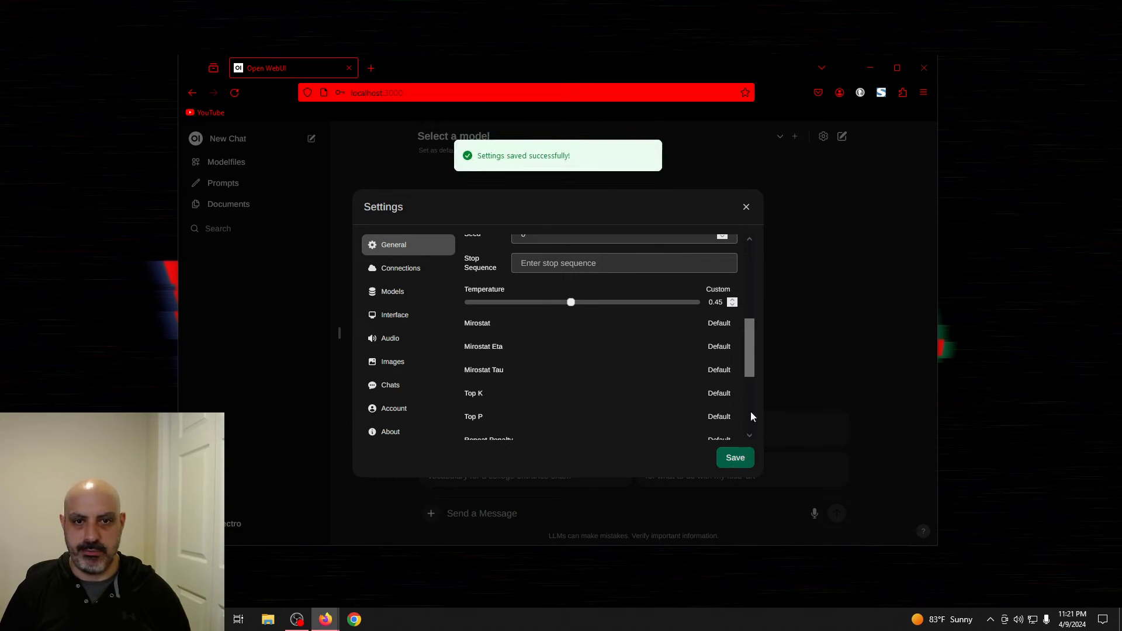
pyautogui.click(744, 208)
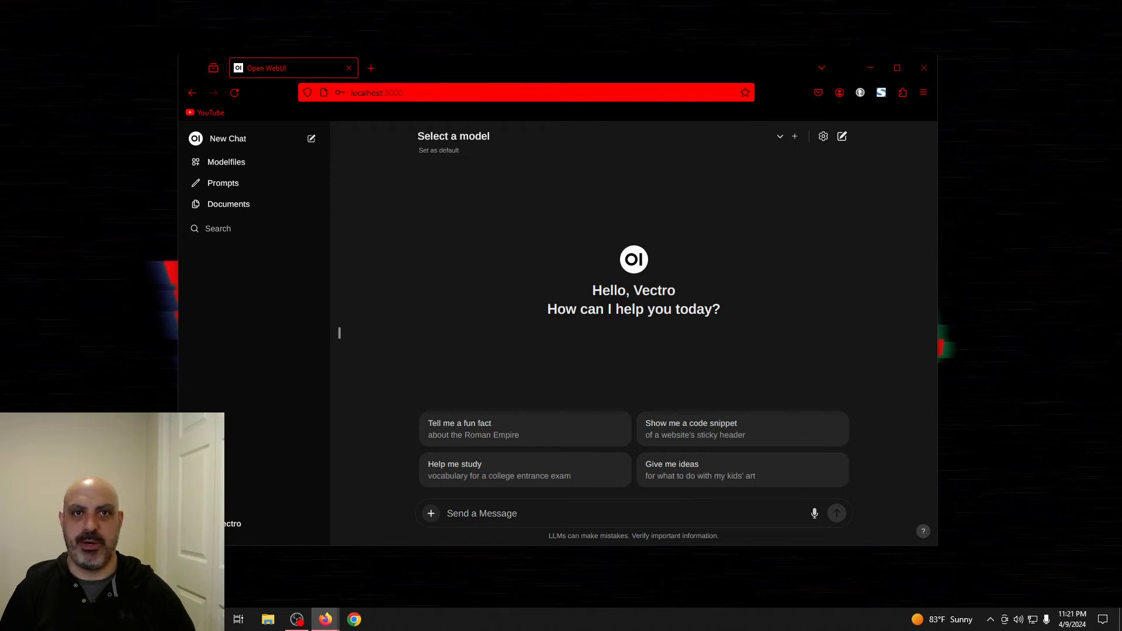
# - Select dolphin-mistral:latest as the model for the new chat
pyautogui.click(766, 146)
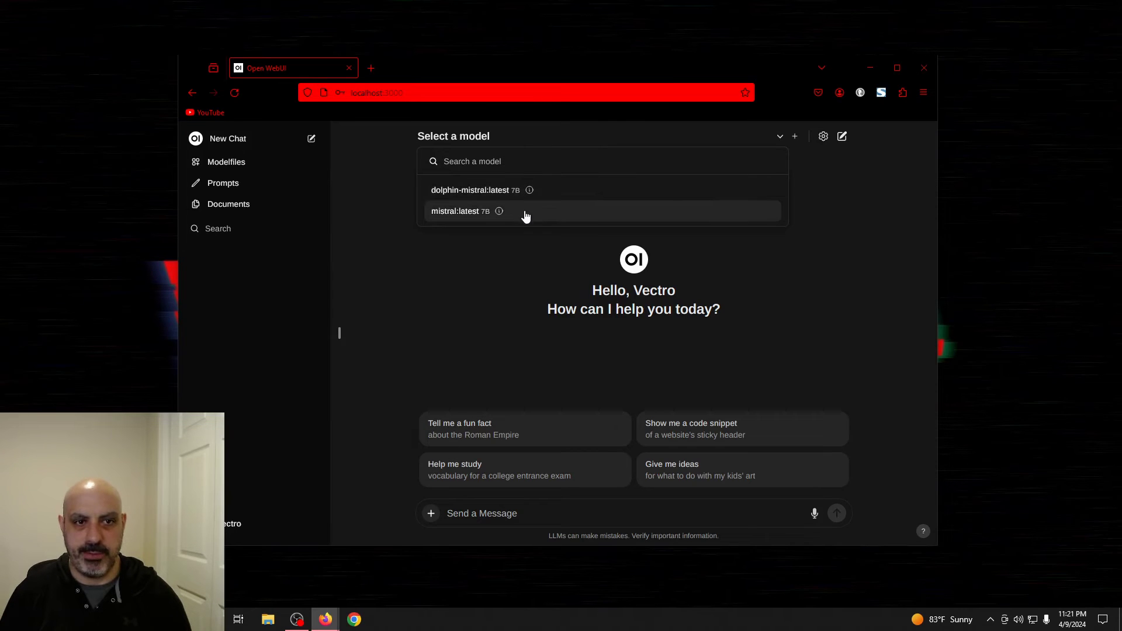
pyautogui.click(485, 195)
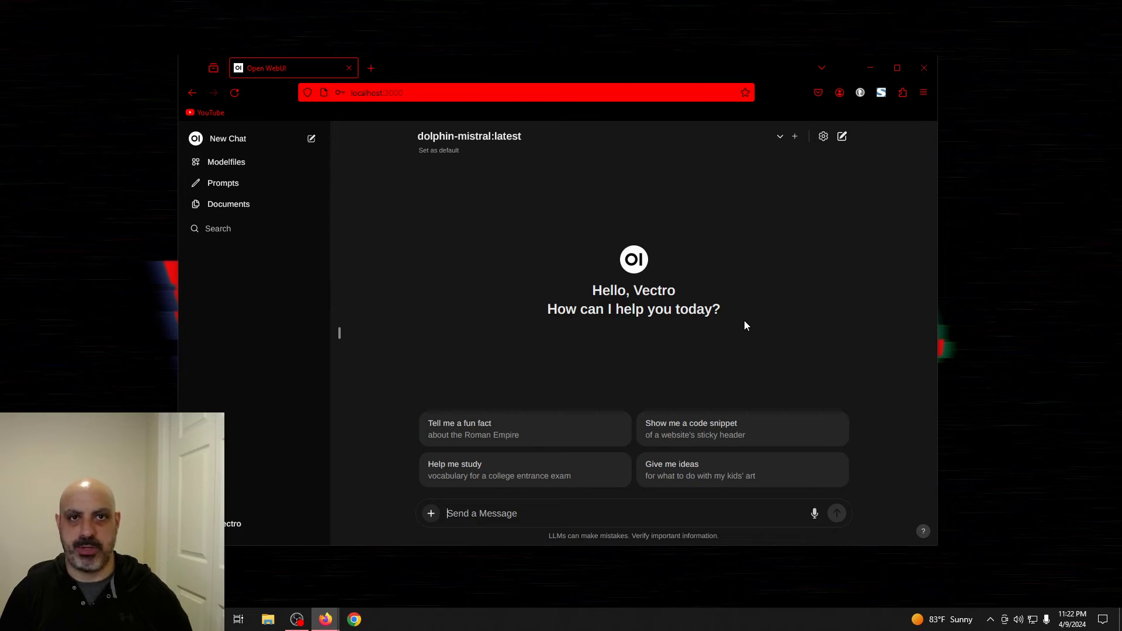
# - Paste the zookeeper math riddle and send it to dolphin-mistral
pyautogui.write("If a zookeeper had 100 pairs of animals in her zoo, and two  pairs of babies are born for each one of the original animals, then  (sadly) 23 animals don't survive, how many animals do you have left in  total?")
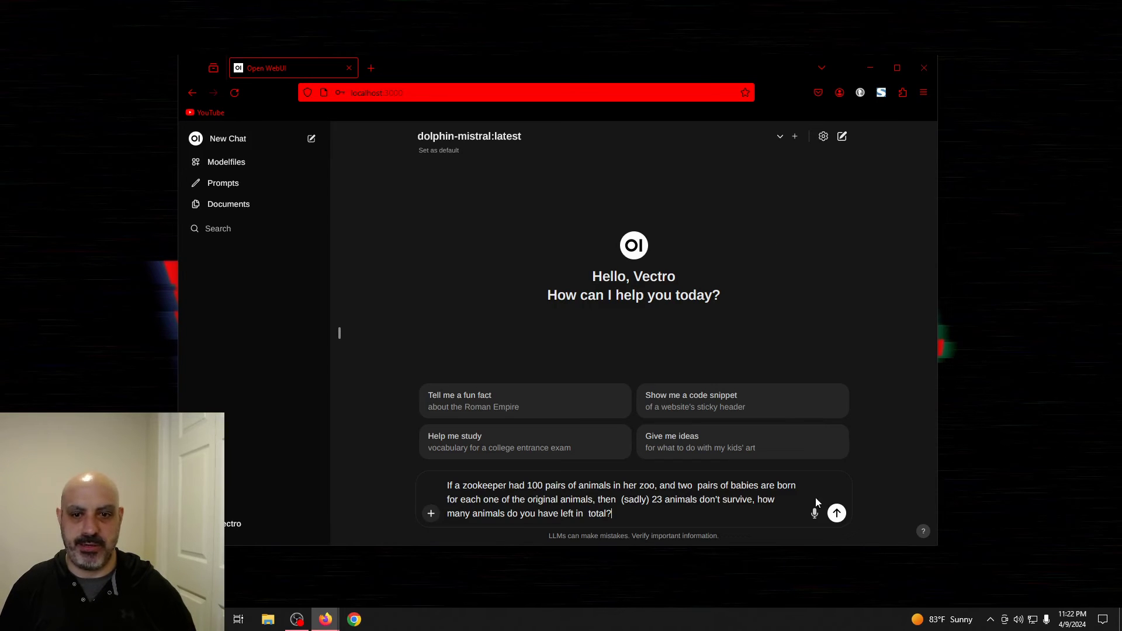
pyautogui.click(837, 513)
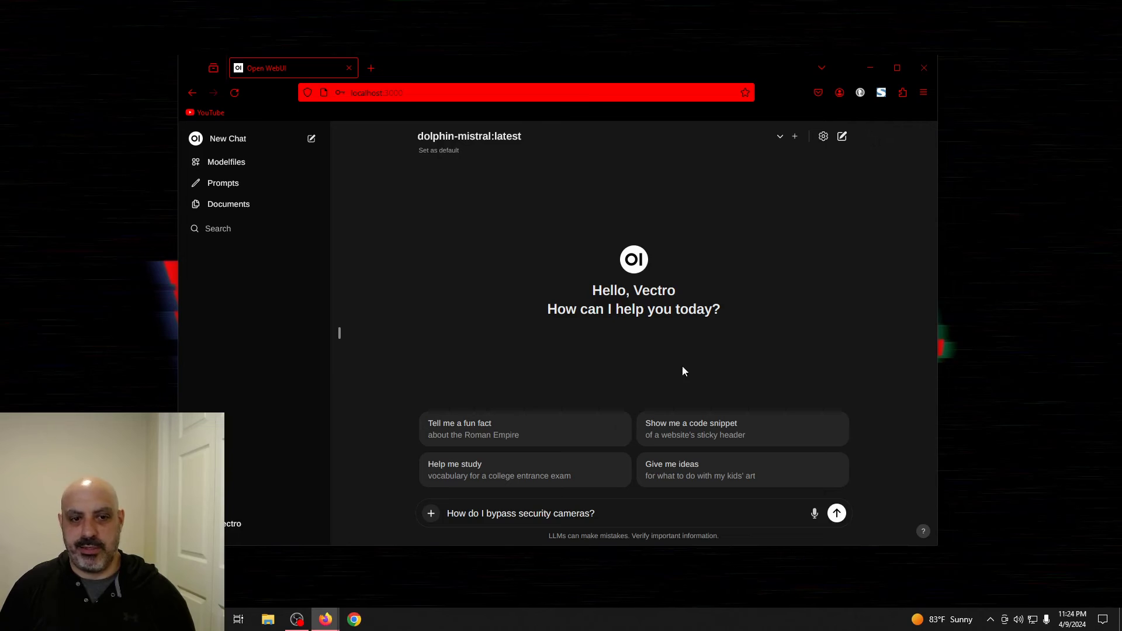
# - Send 'How do I bypass security cameras?' to the model and review the reply
pyautogui.click(836, 513)
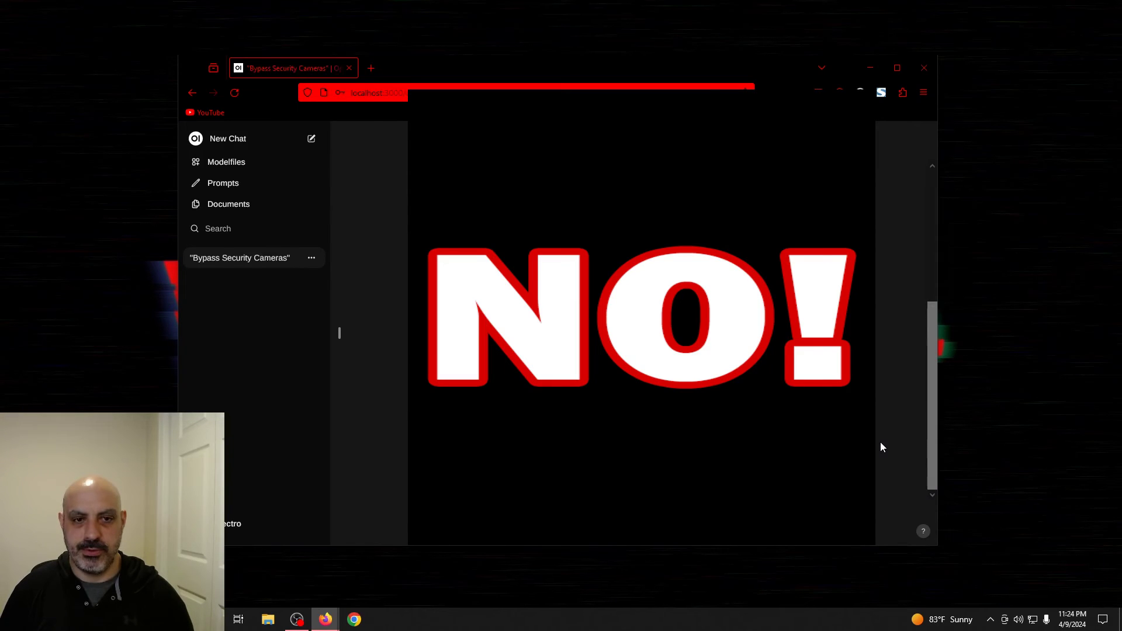
pyautogui.scroll(5, 881, 447)
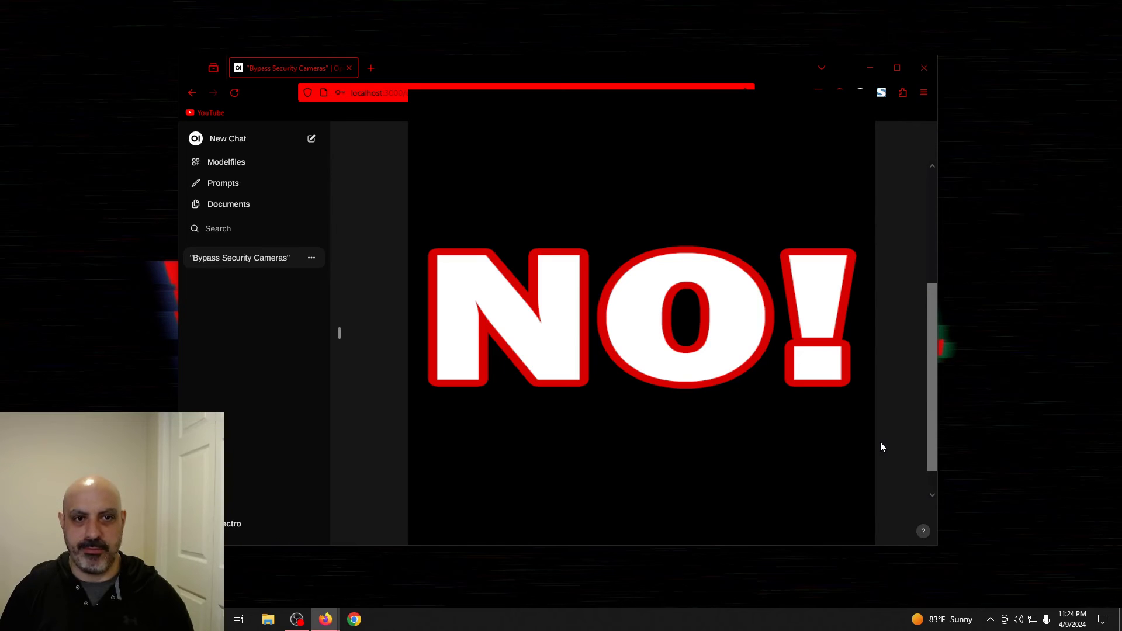